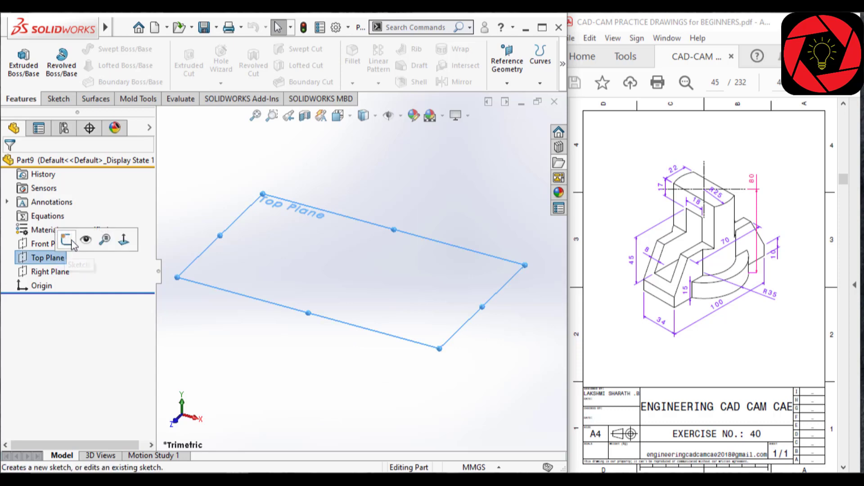
# Start a sketch on the Top Plane and draw a circle about 80 mm in diameter centred on the origin.
pyautogui.click(72, 237)
pyautogui.press('c')
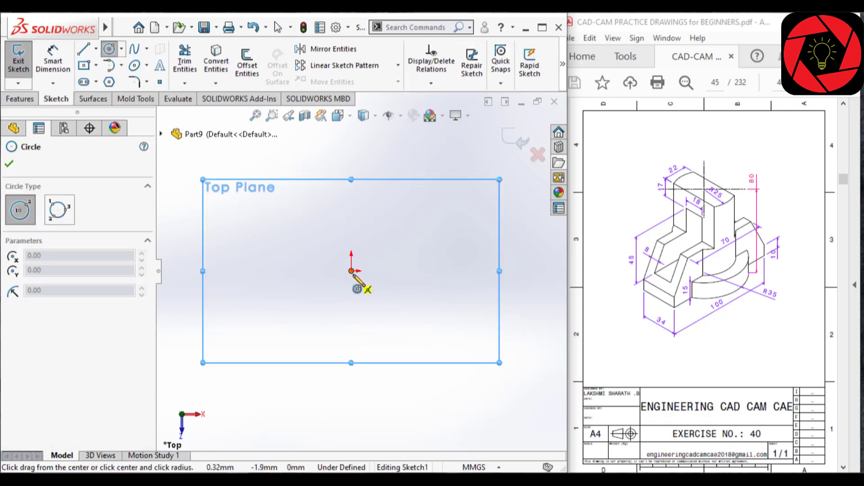
pyautogui.click(352, 274)
pyautogui.click(403, 315)
# Dimension the circle's diameter as 35*2 mm, then display it as a radius and place the dimension text outside the circle.
pyautogui.moveTo(419, 385); pyautogui.dragTo(395, 277, button='right')
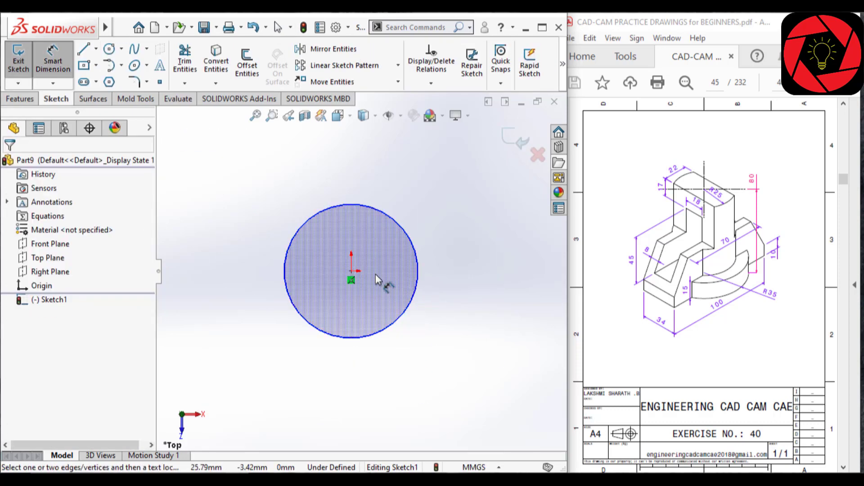
pyautogui.click(289, 300)
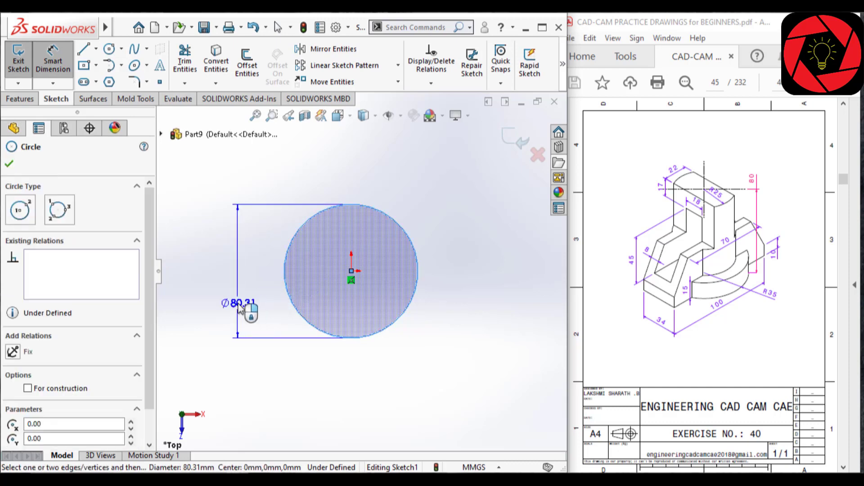
pyautogui.click(243, 292)
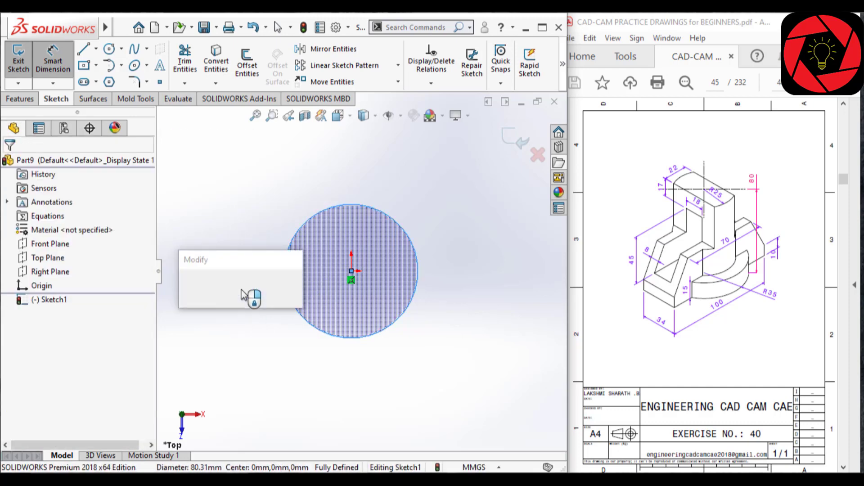
pyautogui.write('35*2')
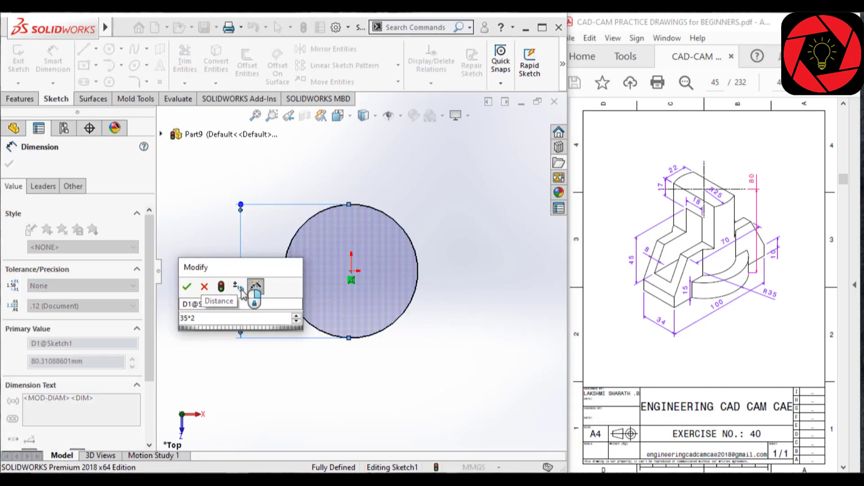
pyautogui.press('Return')
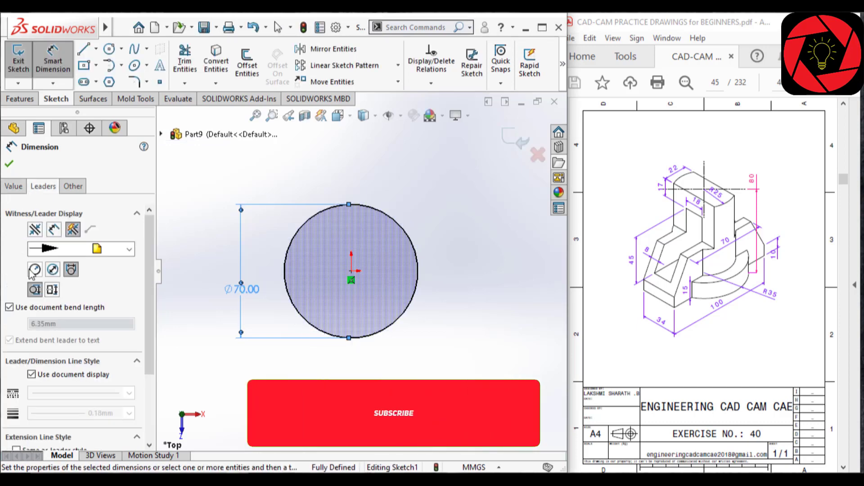
pyautogui.click(35, 269)
pyautogui.moveTo(255, 289); pyautogui.dragTo(234, 372)
# Extrude the circle 15 mm as a blind boss to form the round base.
pyautogui.click(532, 360)
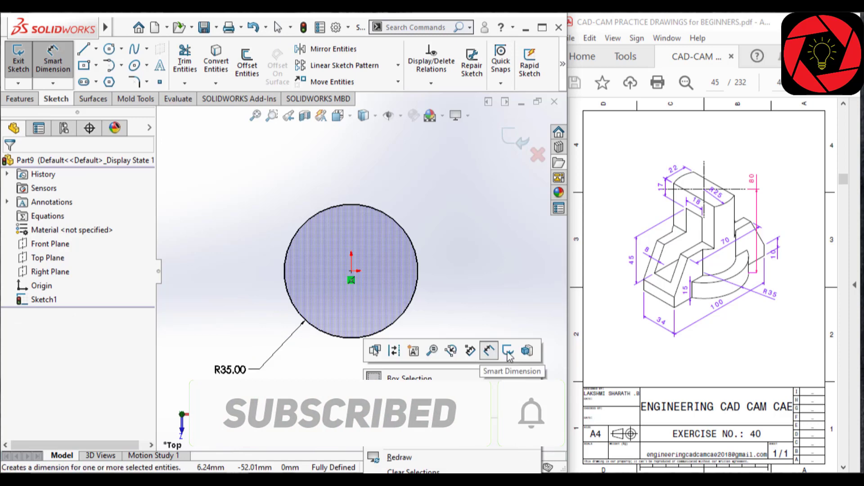
pyautogui.write('e')
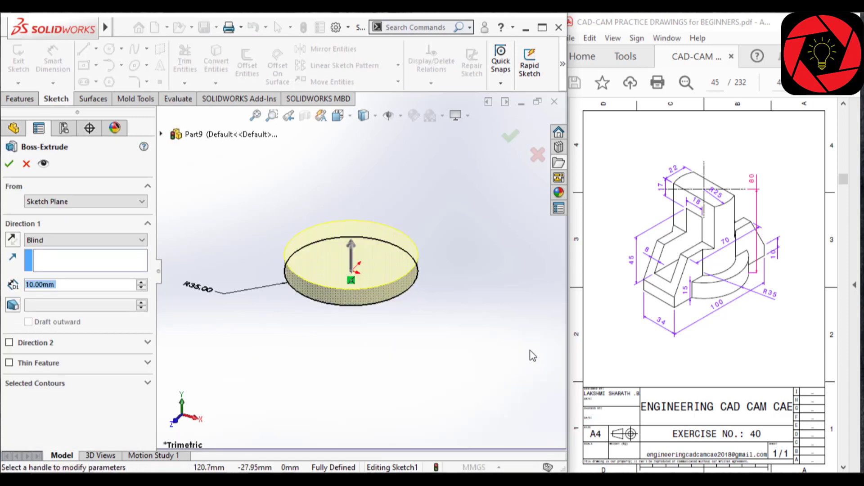
pyautogui.write('15')
pyautogui.press('Return')
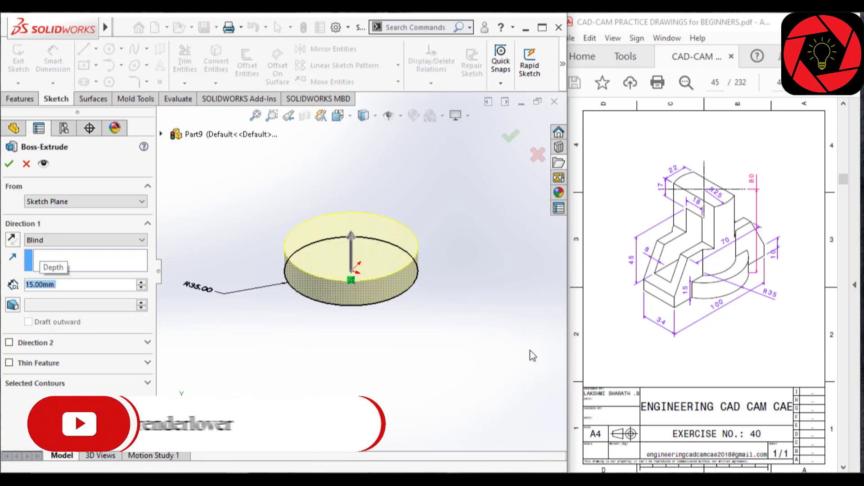
pyautogui.press('Return')
# Start a sketch on the base's top face and draw a concentric circle about 45 mm in diameter from the origin.
pyautogui.click(355, 248)
pyautogui.click(423, 212)
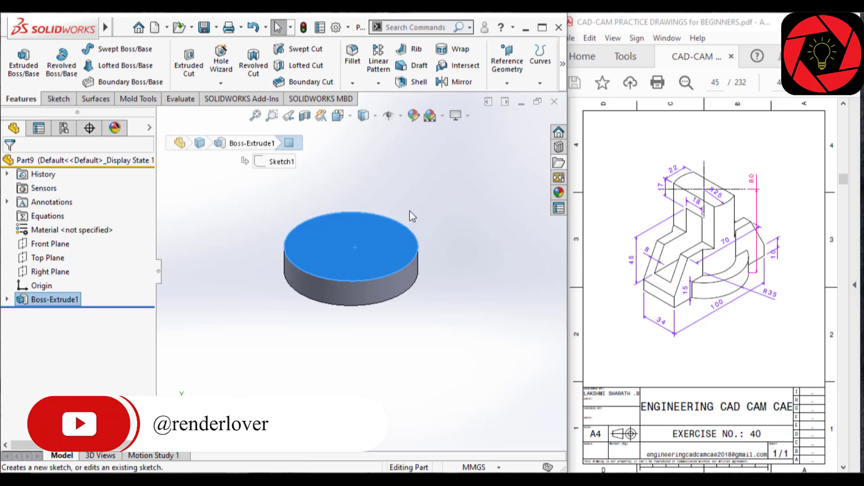
pyautogui.hotkey('ctrl', '8')
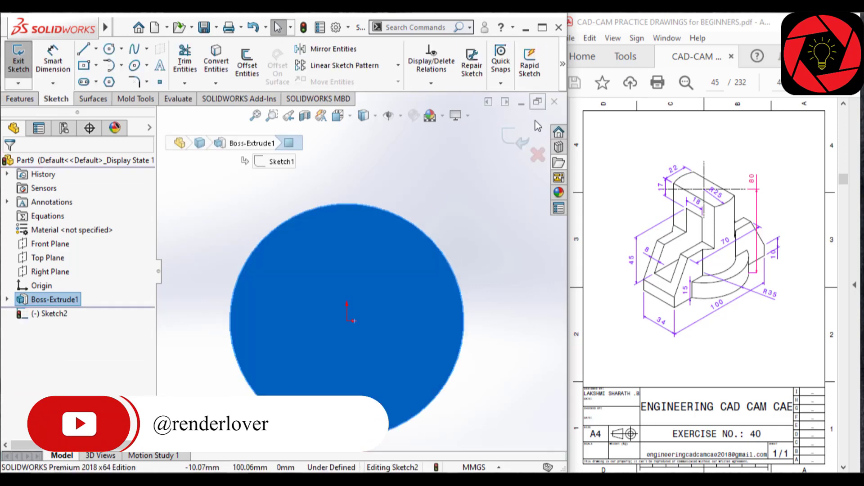
pyautogui.moveTo(299, 298); pyautogui.dragTo(335, 349, button='right')
pyautogui.scroll(3, 327, 351)
pyautogui.scroll(-2, 333, 324)
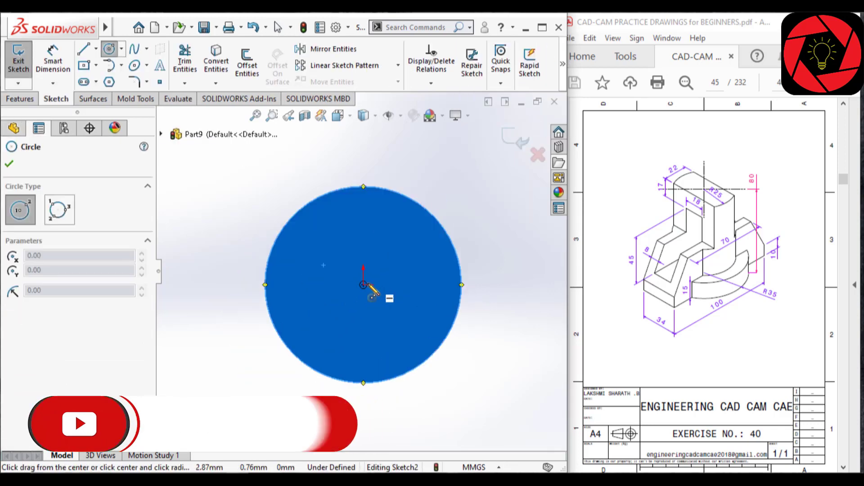
pyautogui.click(363, 285)
pyautogui.click(416, 321)
# Dimension the inner circle's diameter as 25*2 mm and display the dimension as a radius.
pyautogui.moveTo(433, 339); pyautogui.dragTo(479, 266, button='right')
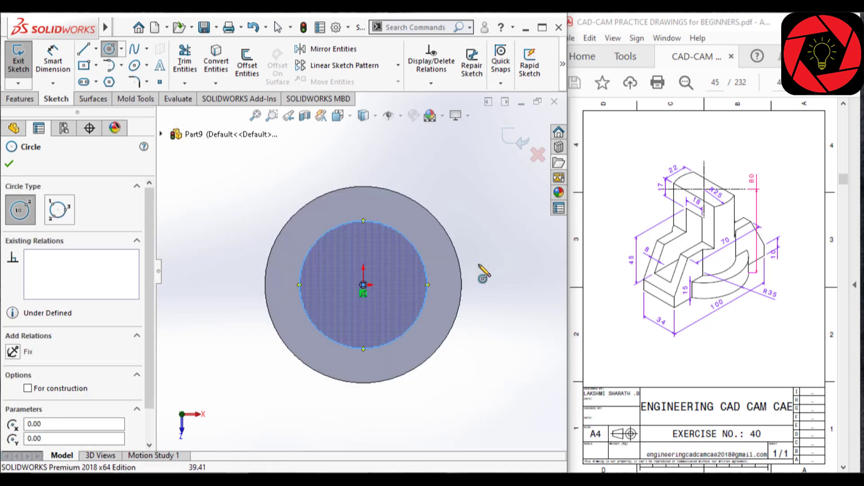
pyautogui.click(320, 240)
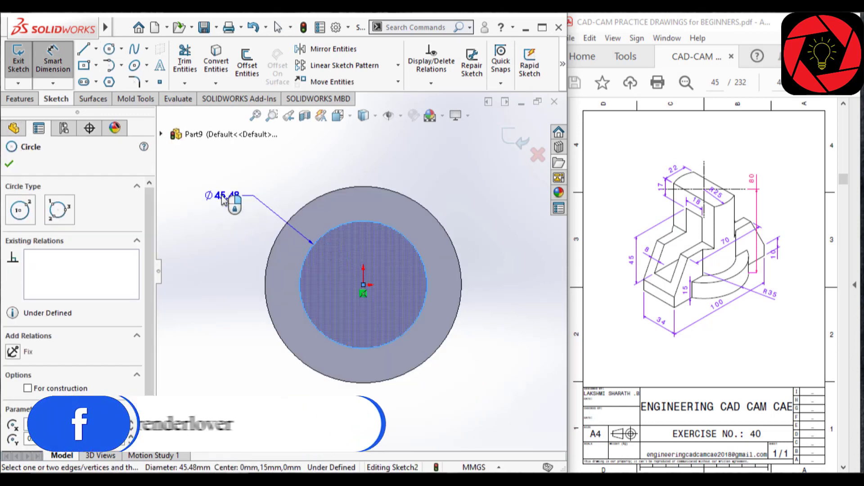
pyautogui.click(221, 200)
pyautogui.write('25*2')
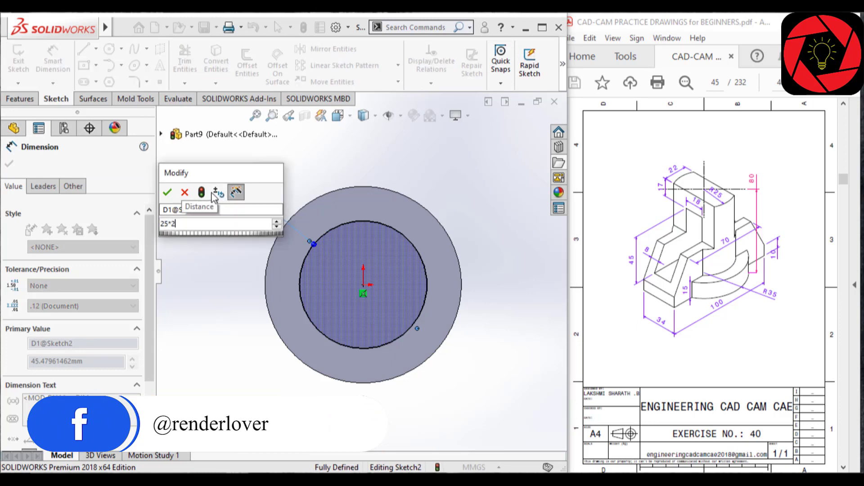
pyautogui.click(185, 192)
pyautogui.click(39, 188)
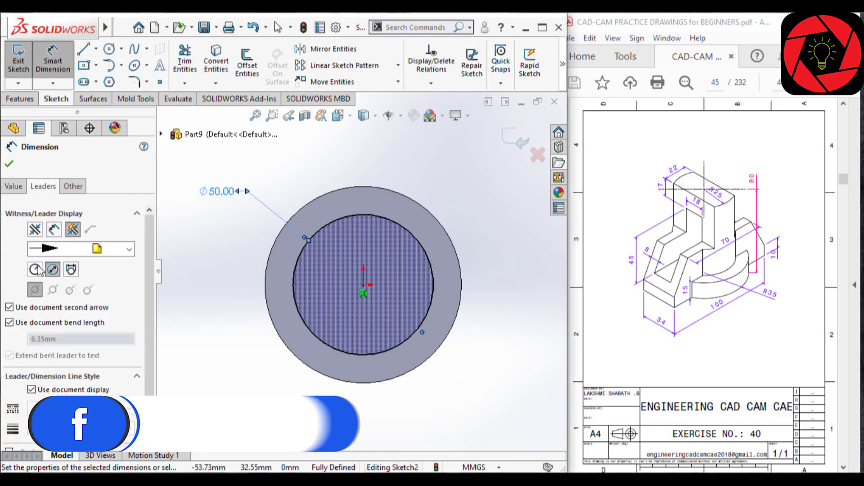
pyautogui.click(35, 270)
pyautogui.click(191, 268)
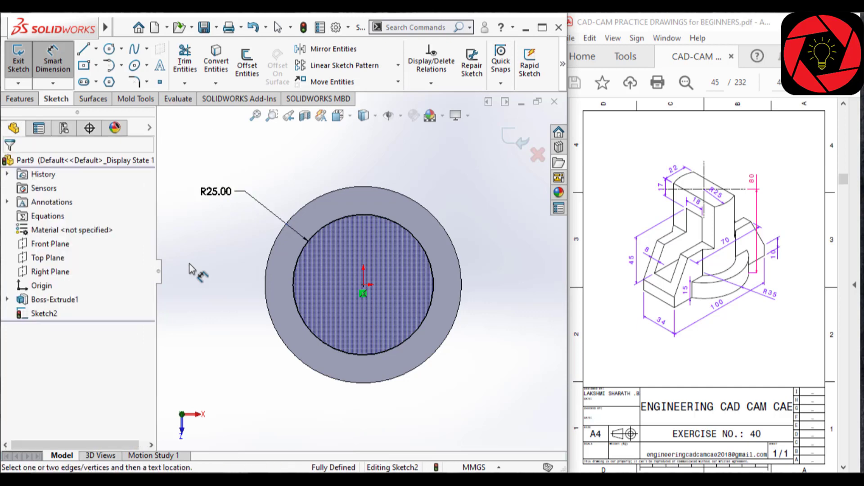
# Extrude the inner circle upward with a blind depth of 80-15 mm, merged with the base.
pyautogui.rightClick(189, 269)
pyautogui.click(342, 245)
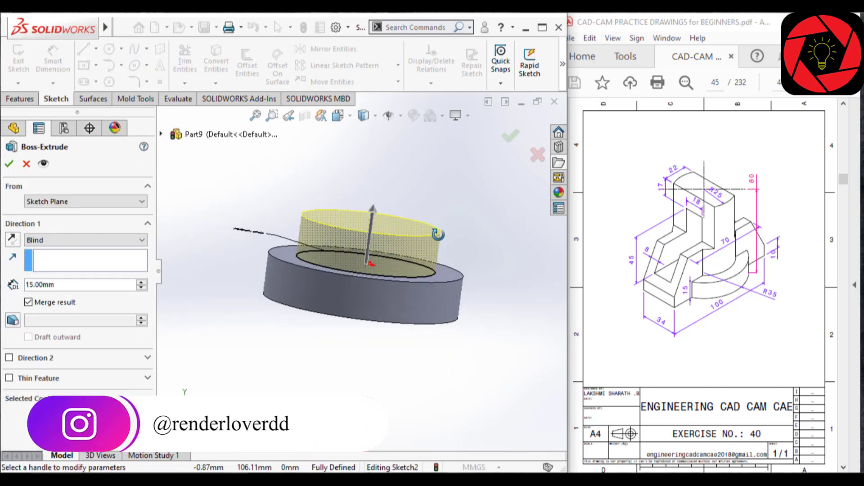
pyautogui.click(75, 285)
pyautogui.scroll(-1, 75, 284)
pyautogui.write('80')
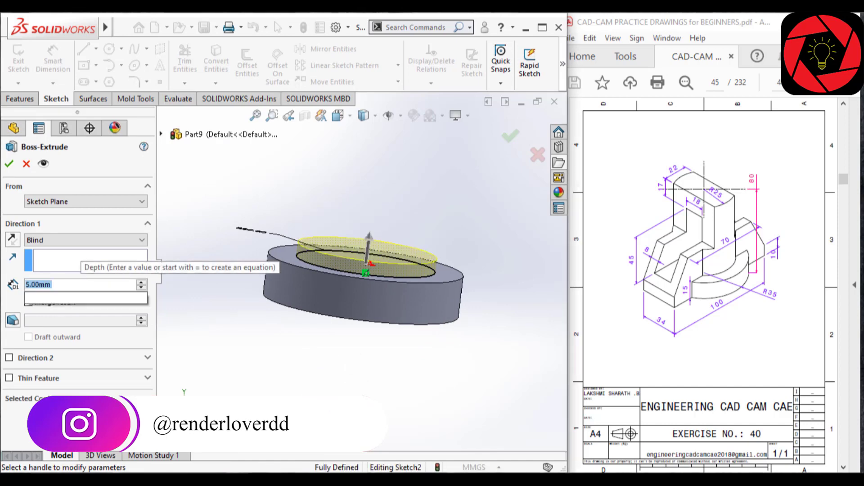
pyautogui.write('-')
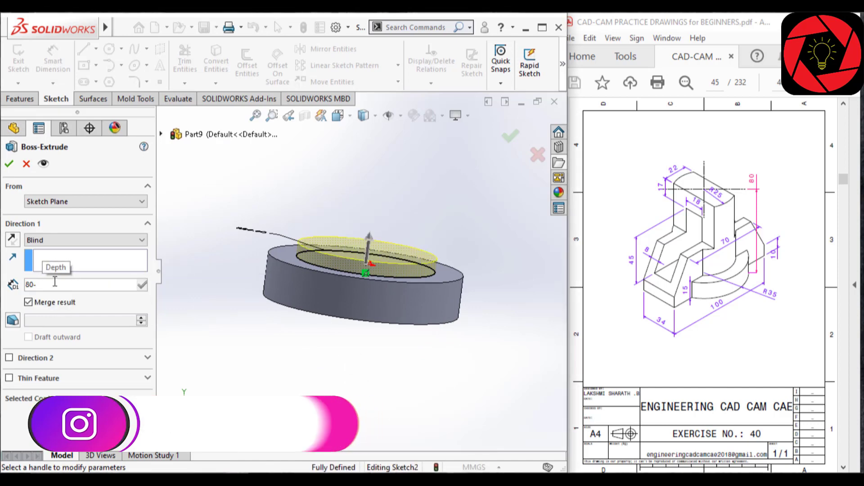
pyautogui.write('15')
pyautogui.press('Return')
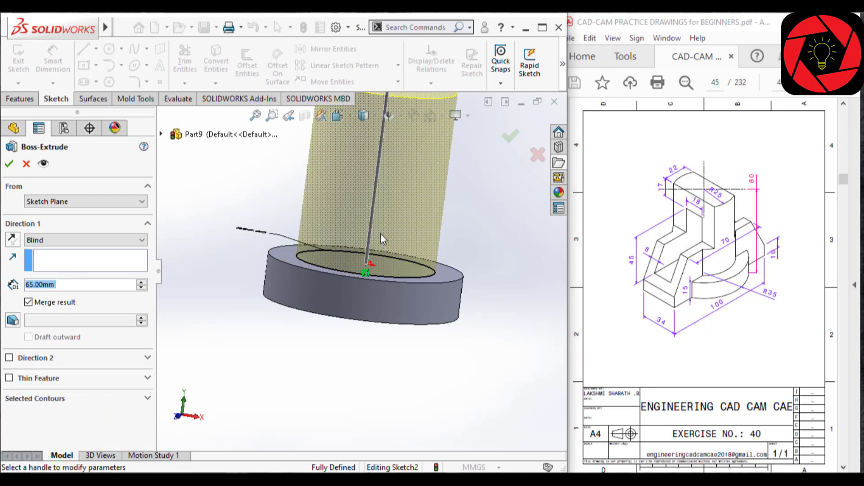
pyautogui.scroll(3, 380, 233)
pyautogui.press('Return')
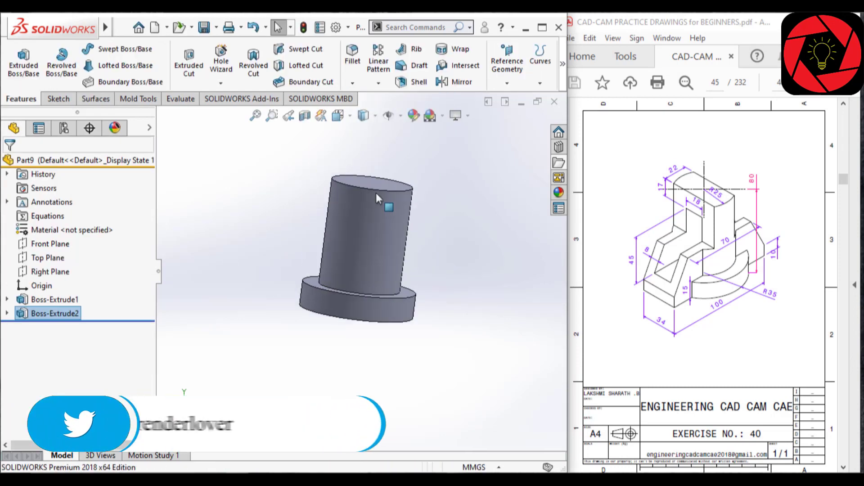
# Start a new sketch on the Right Plane, viewed straight on.
pyautogui.moveTo(400, 228); pyautogui.dragTo(366, 223, button='middle')
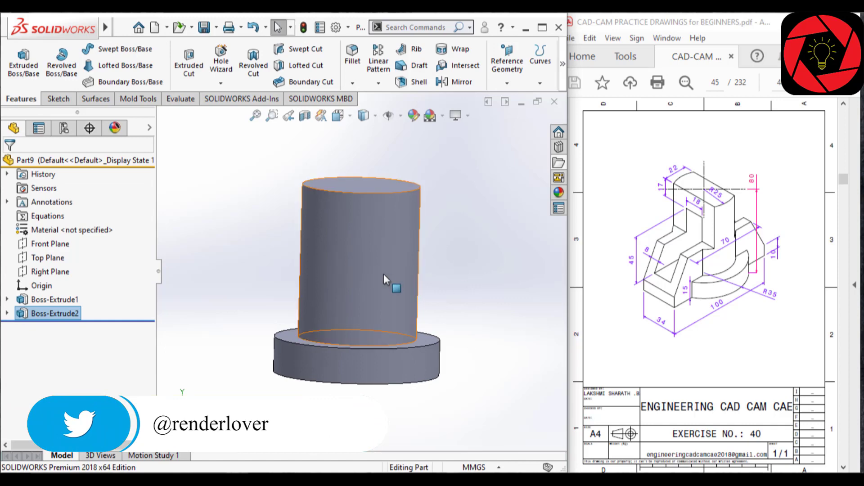
pyautogui.click(47, 271)
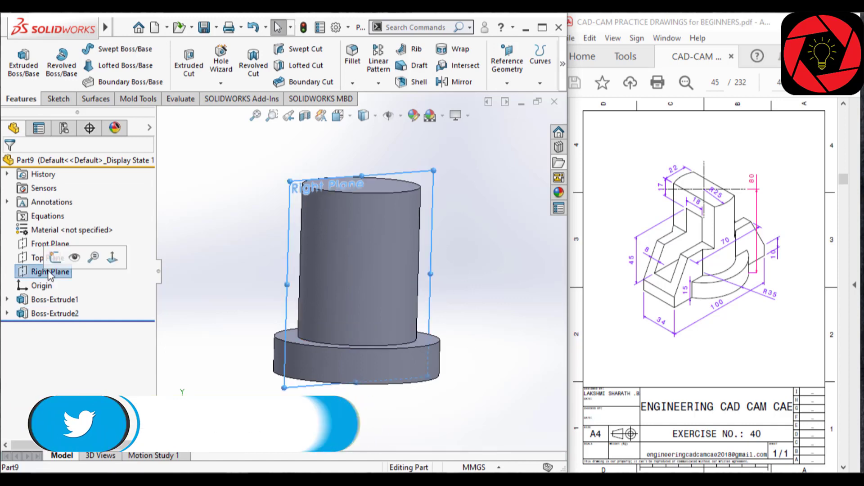
pyautogui.click(57, 254)
pyautogui.click(563, 65)
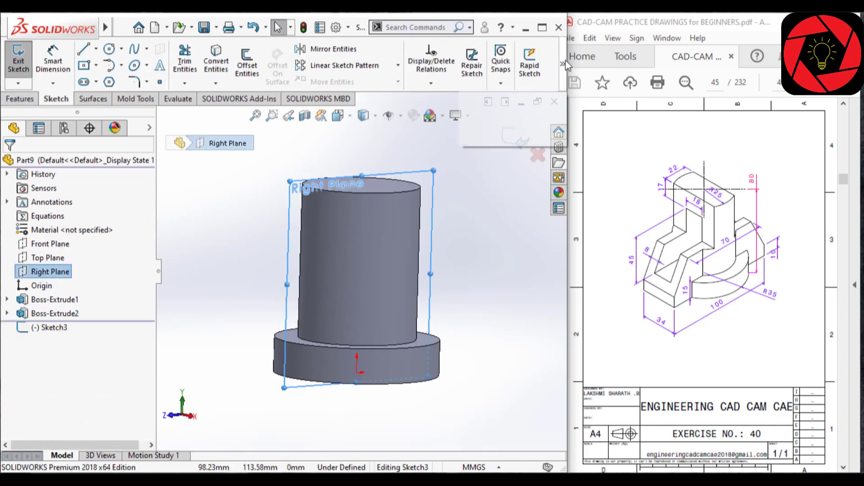
pyautogui.click(551, 128)
pyautogui.scroll(2, 304, 230)
pyautogui.scroll(-2, 360, 252)
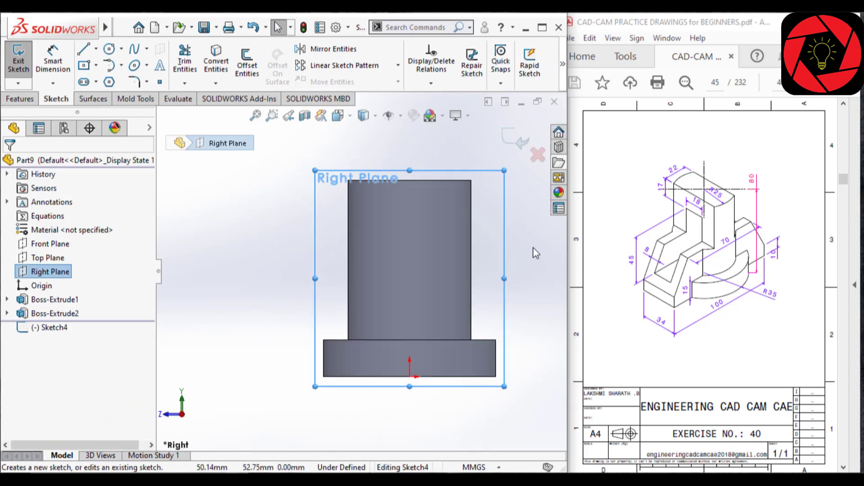
pyautogui.click(533, 247)
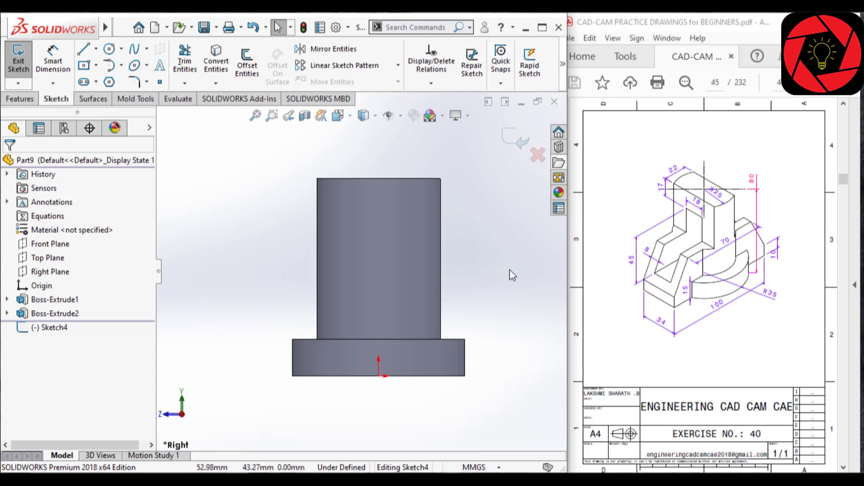
# Sketch a line chain from one lower base corner out, up, sloping inward, across the cylinder, and symmetrically down to the opposite lower corner.
pyautogui.moveTo(508, 252)
pyautogui.mouseDown(button='right')
pyautogui.moveTo(506, 280)
pyautogui.moveTo(425, 252)
pyautogui.mouseUp(button='right')
pyautogui.click(292, 376)
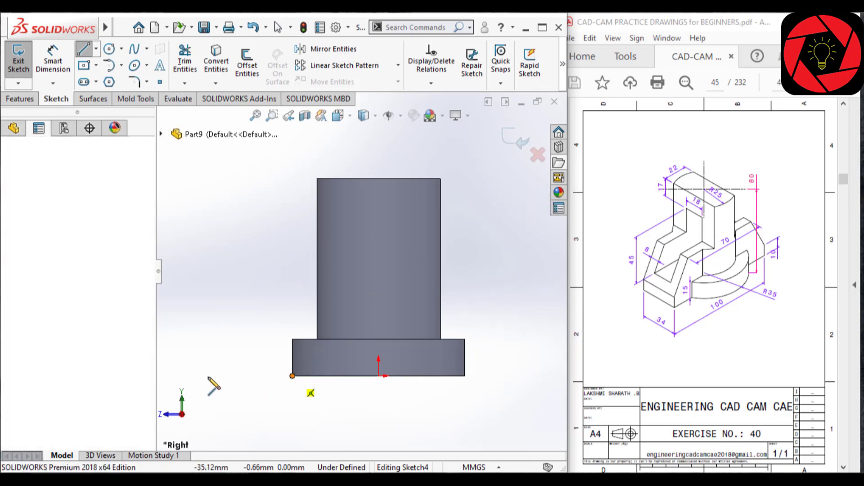
pyautogui.click(197, 375)
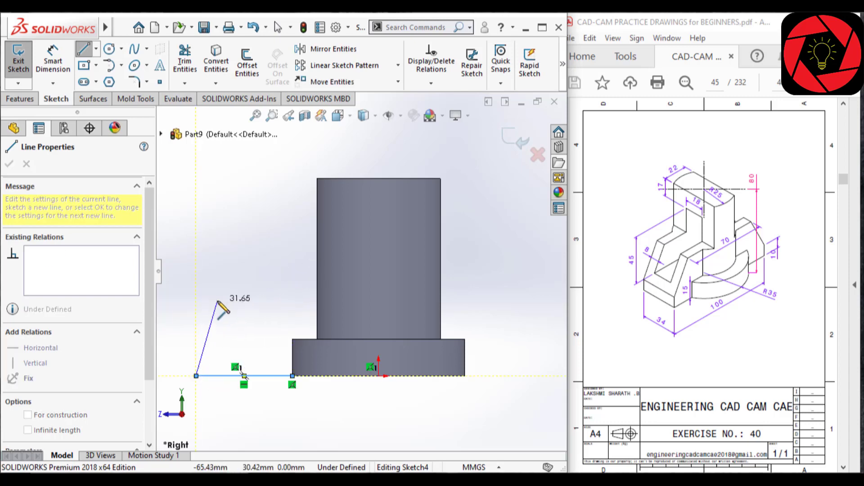
pyautogui.click(197, 345)
pyautogui.click(237, 287)
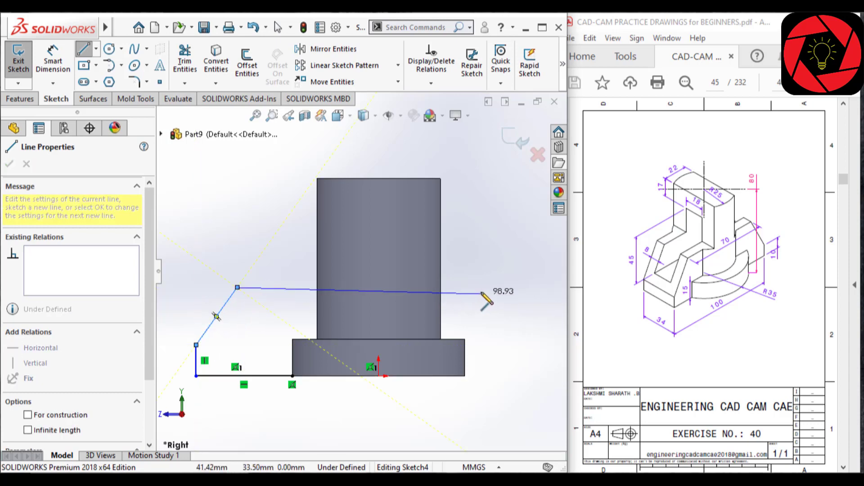
pyautogui.click(504, 287)
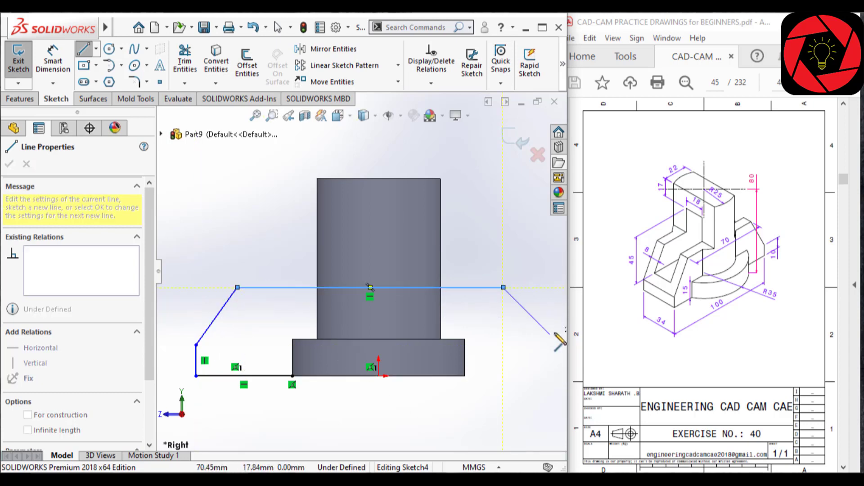
pyautogui.click(555, 332)
pyautogui.click(554, 376)
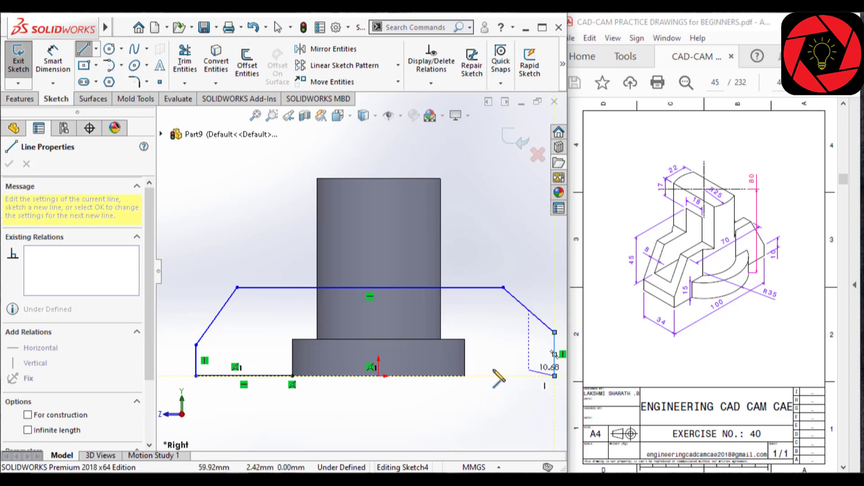
pyautogui.click(465, 375)
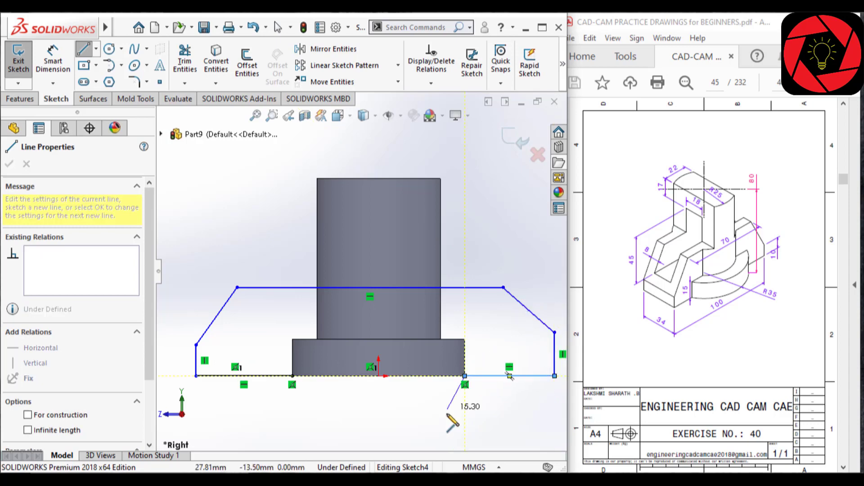
pyautogui.press('Escape')
pyautogui.press('Escape')
# Make the two horizontal bottom lines on either side of the base equal in length.
pyautogui.click(266, 375)
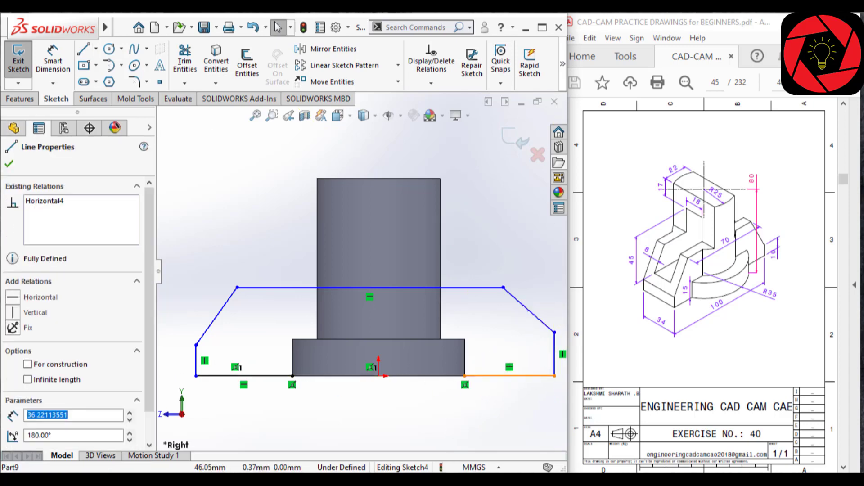
pyautogui.keyDown('ctrl'); pyautogui.click(267, 377); pyautogui.keyUp('ctrl')
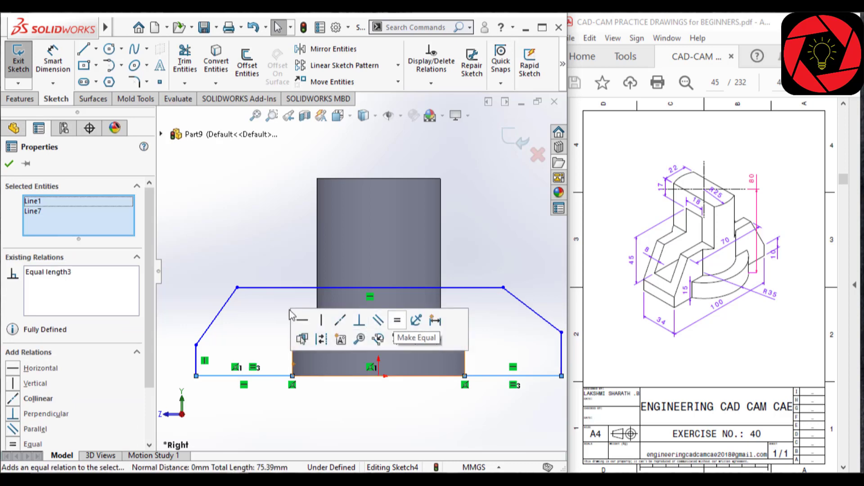
# Make the two sloped side lines equal in length, and likewise the two short vertical end lines.
pyautogui.click(532, 310)
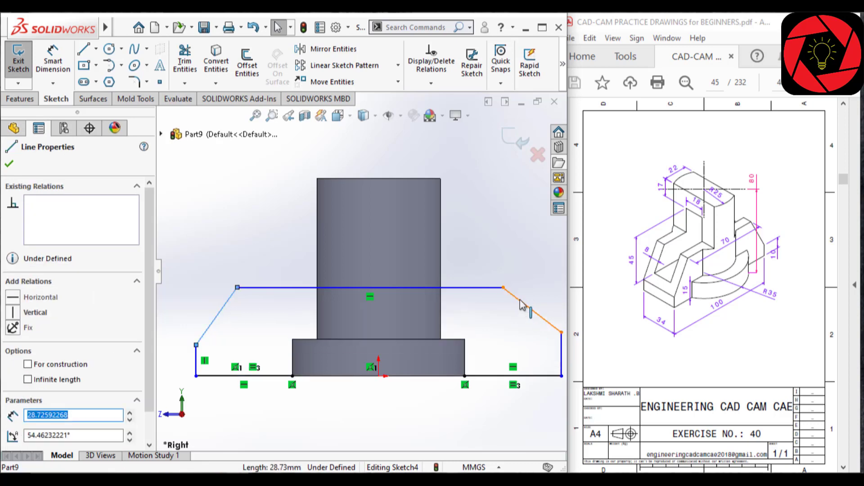
pyautogui.keyDown('ctrl'); pyautogui.click(521, 301); pyautogui.keyUp('ctrl')
pyautogui.click(652, 244)
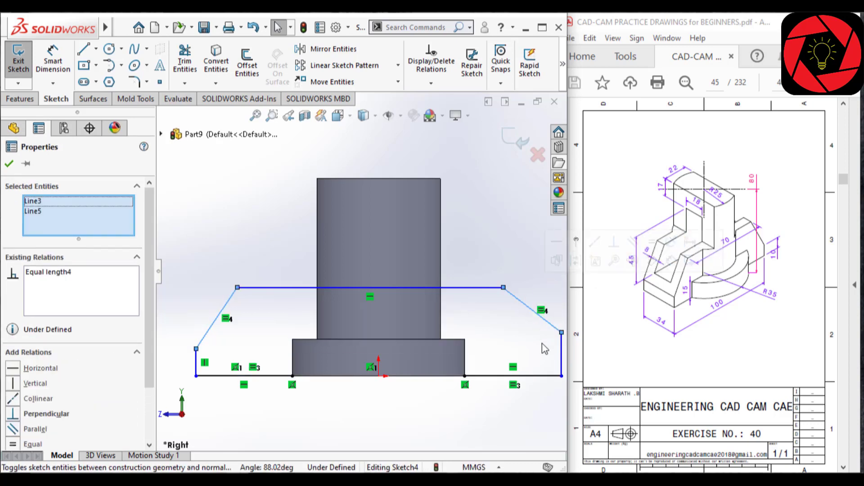
pyautogui.click(561, 356)
pyautogui.click(197, 366)
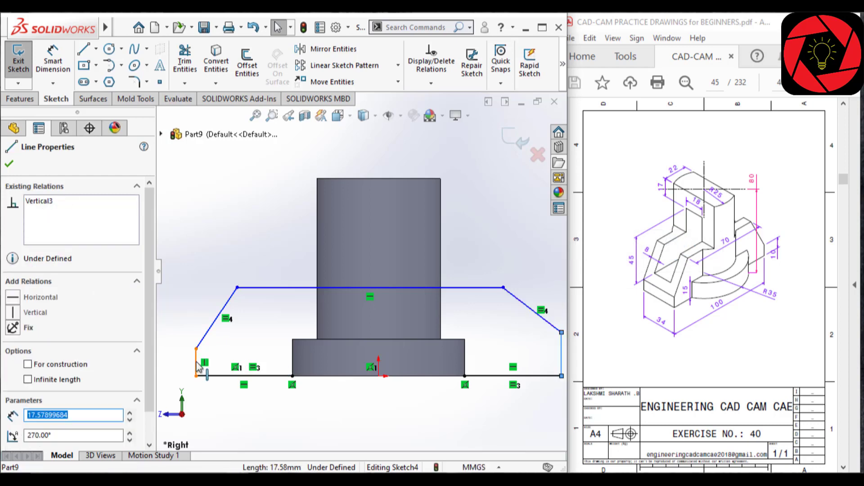
pyautogui.keyDown('ctrl'); pyautogui.click(197, 362); pyautogui.keyUp('ctrl')
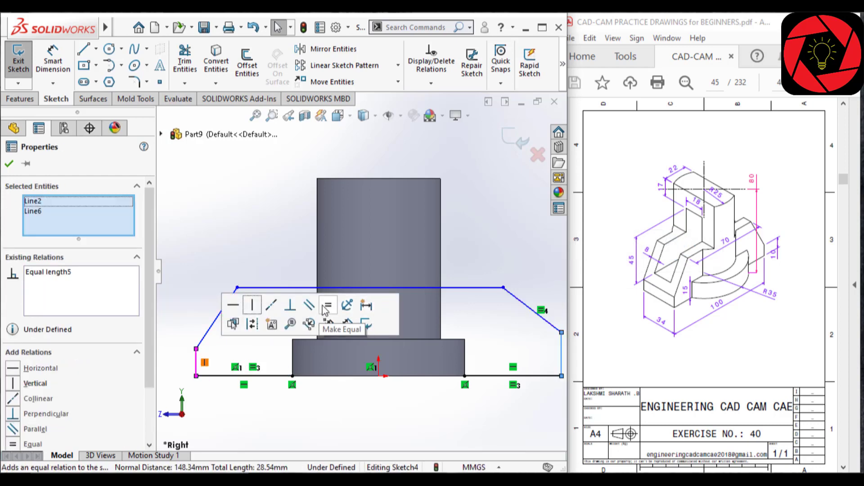
pyautogui.click(325, 309)
# Dimension the overall bottom width between the two outer lower corners as 100 mm.
pyautogui.press('d')
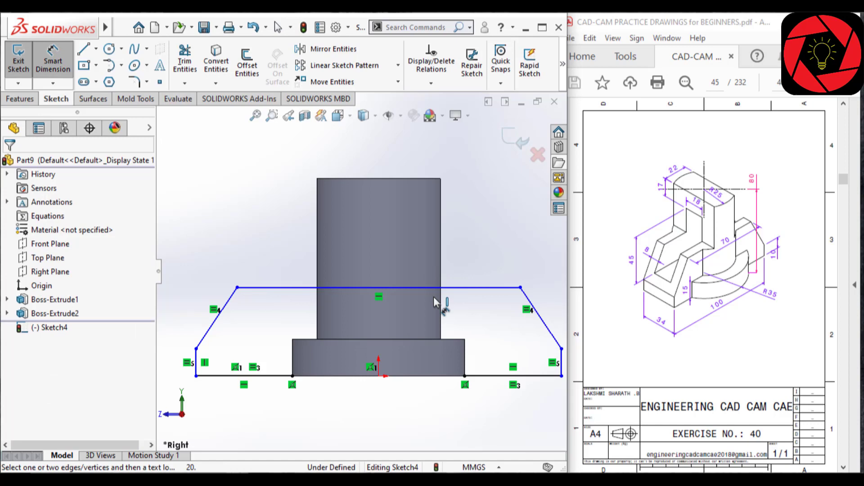
pyautogui.click(561, 376)
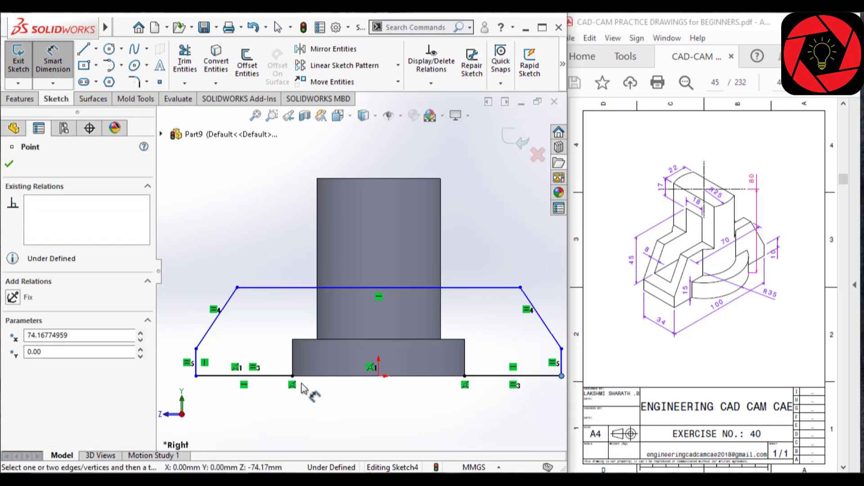
pyautogui.click(197, 376)
pyautogui.click(383, 425)
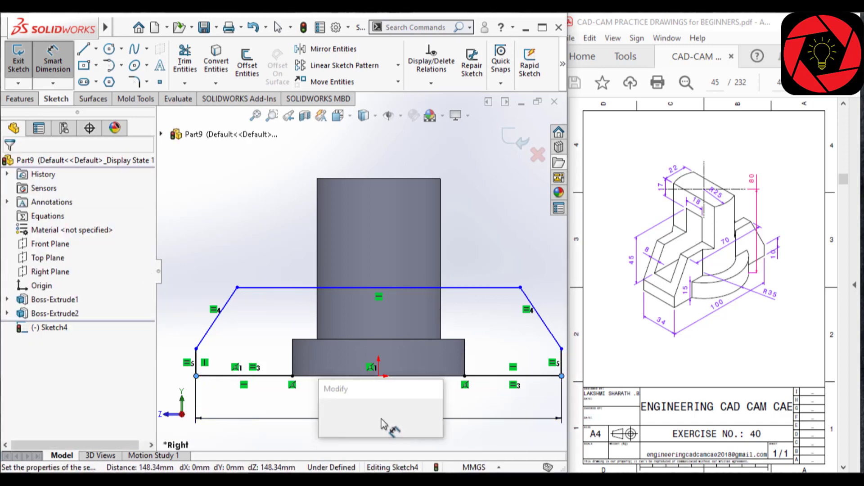
pyautogui.write('100')
pyautogui.press('Return')
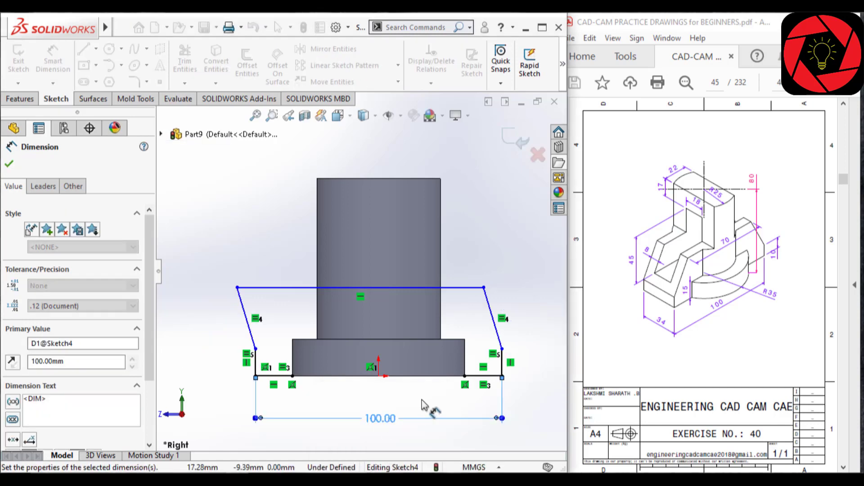
pyautogui.press('Escape')
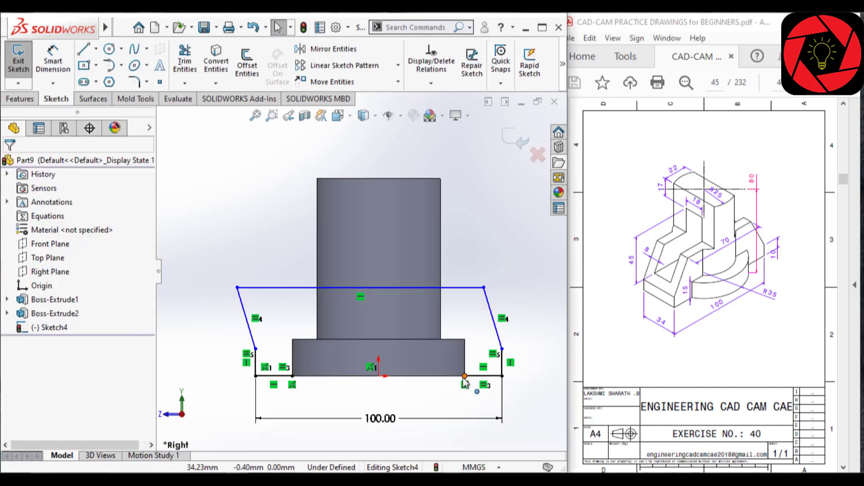
# Close the profile with a horizontal line joining the two lower corners of the round base.
pyautogui.press('l')
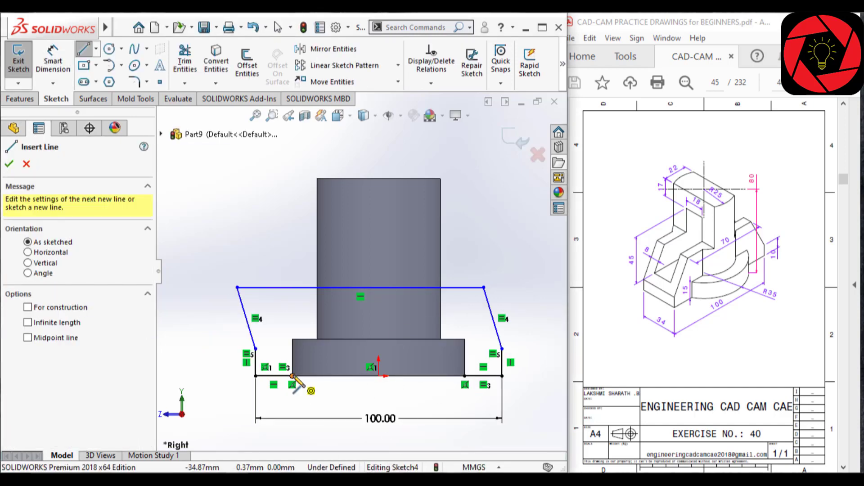
pyautogui.click(293, 376)
pyautogui.click(465, 376)
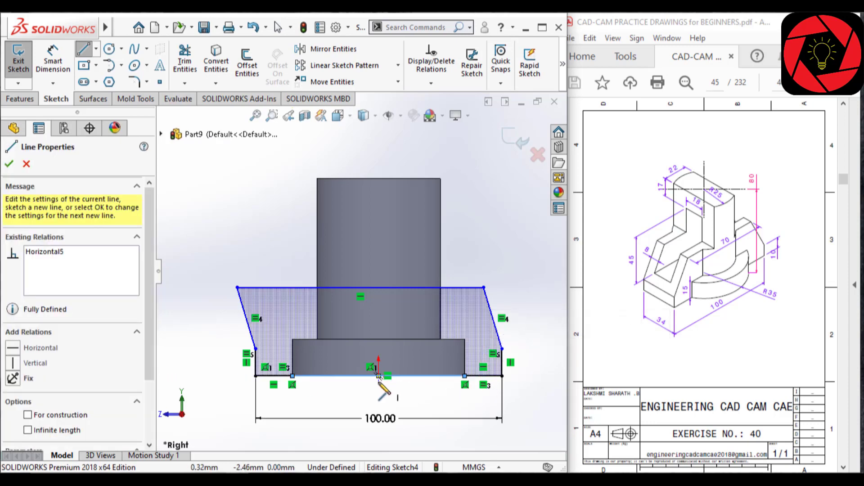
pyautogui.press('Escape')
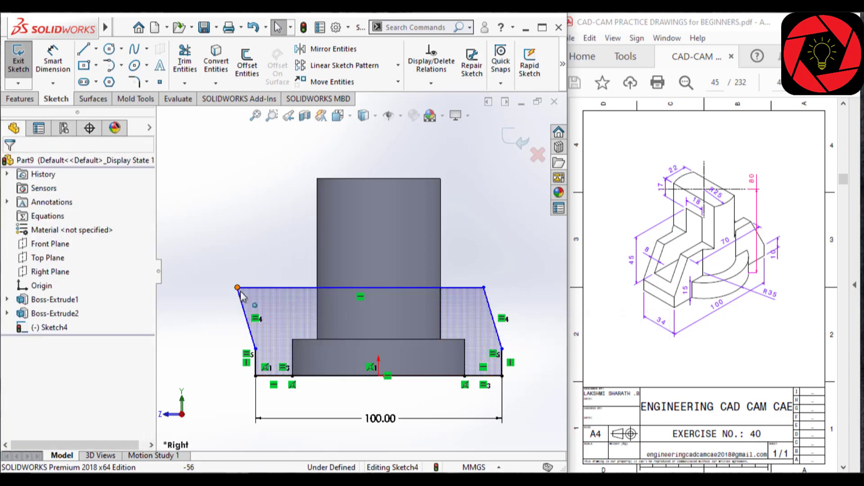
# Move an upper profile corner inward so the sides slope toward the cylinder, and dimension the top line as 70 mm.
pyautogui.moveTo(237, 288); pyautogui.dragTo(292, 297)
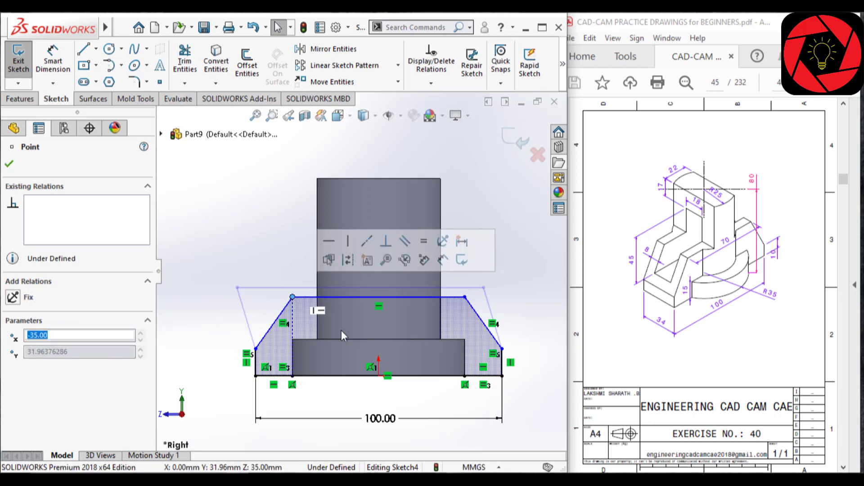
pyautogui.moveTo(419, 338); pyautogui.dragTo(409, 294, button='right')
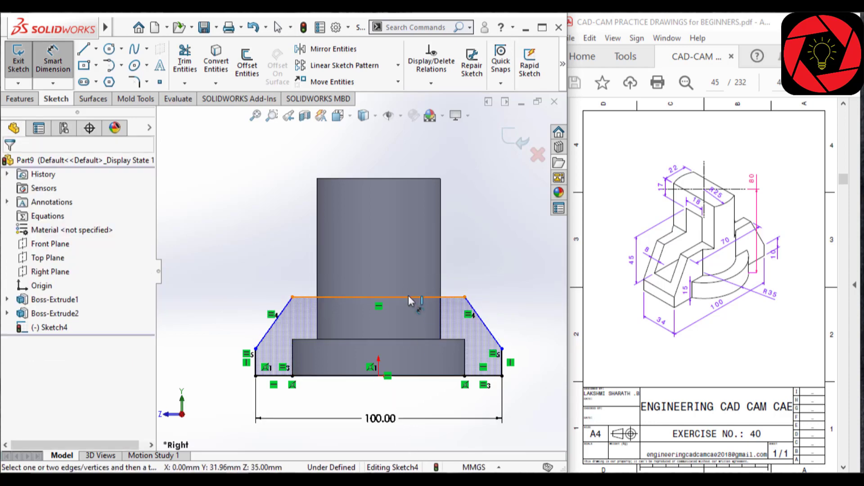
pyautogui.click(409, 301)
pyautogui.click(411, 282)
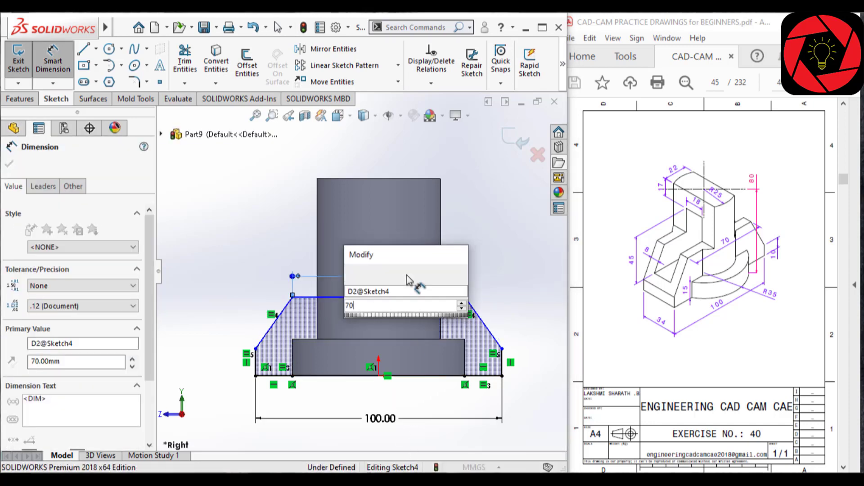
pyautogui.write('70')
pyautogui.press('Return')
pyautogui.press('Escape')
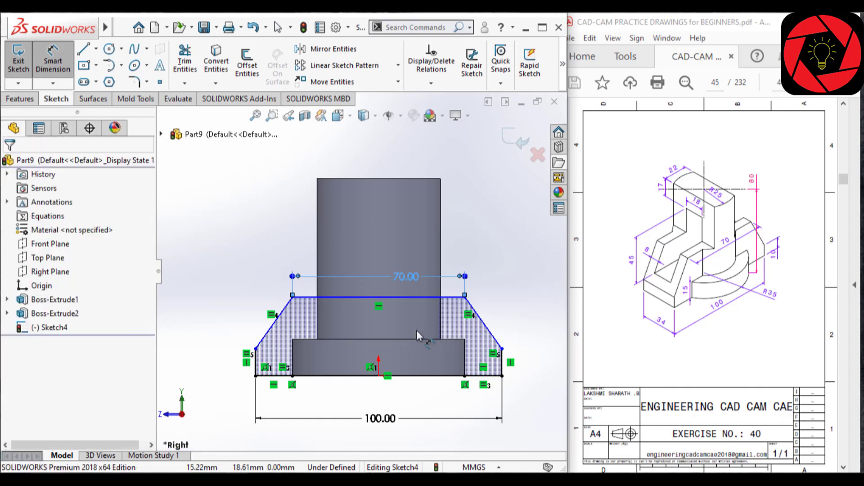
pyautogui.press('Escape')
pyautogui.scroll(-3, 388, 375)
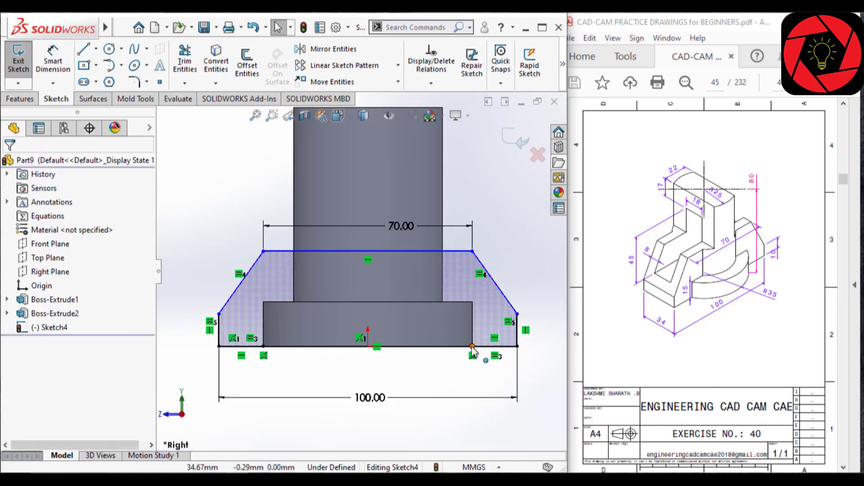
pyautogui.moveTo(473, 347); pyautogui.dragTo(417, 361)
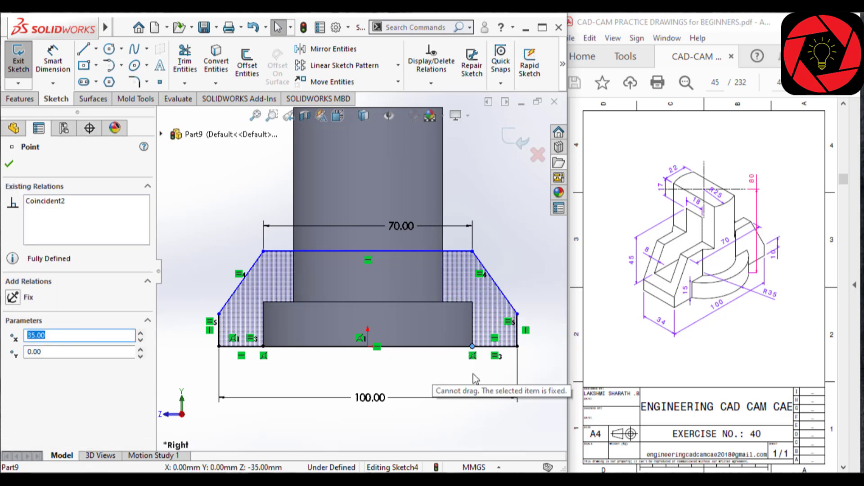
pyautogui.scroll(1, 474, 375)
pyautogui.click(512, 352)
pyautogui.scroll(2, 422, 290)
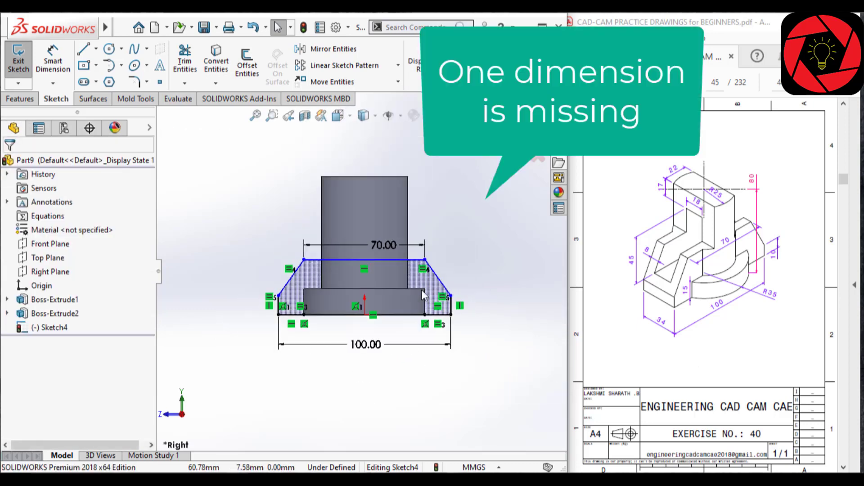
pyautogui.scroll(-1, 334, 231)
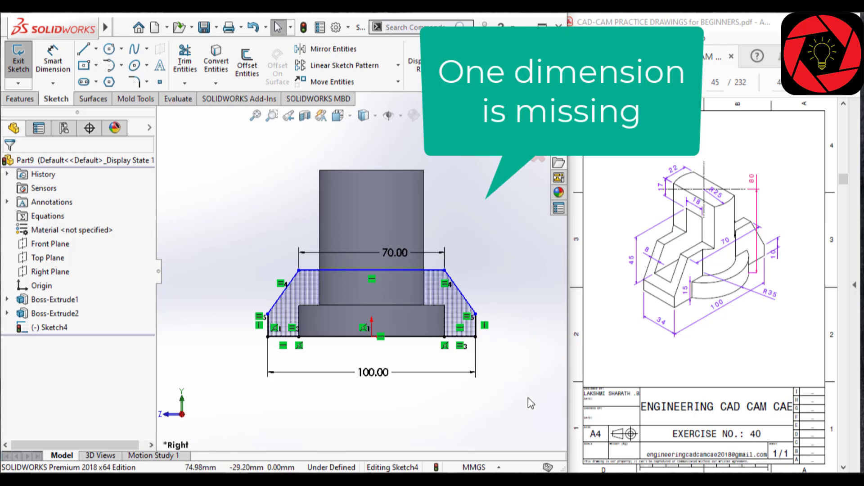
# Dimension the profile's height between its top and bottom horizontal lines as 35 mm.
pyautogui.moveTo(528, 399); pyautogui.dragTo(524, 352, button='right')
pyautogui.click(425, 270)
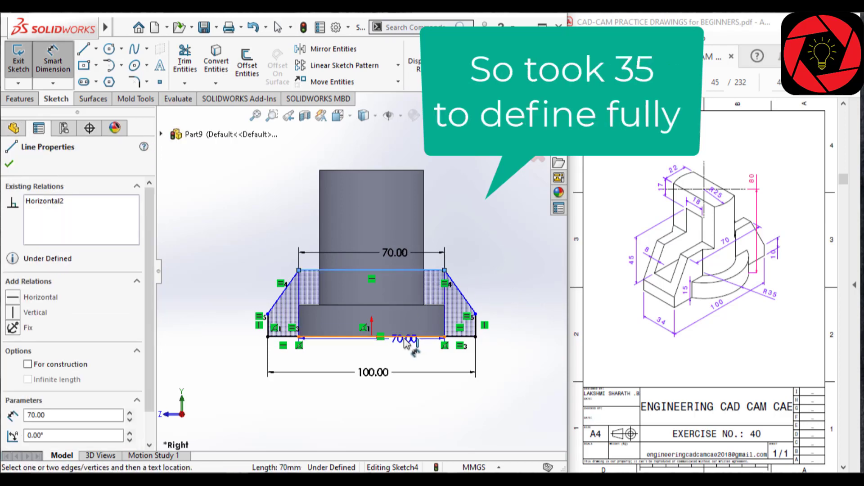
pyautogui.click(463, 336)
pyautogui.click(503, 310)
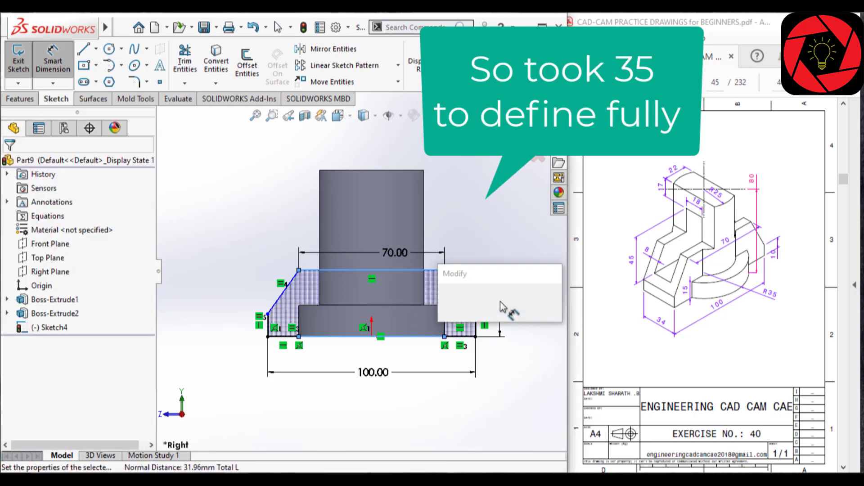
pyautogui.write('35')
pyautogui.press('Return')
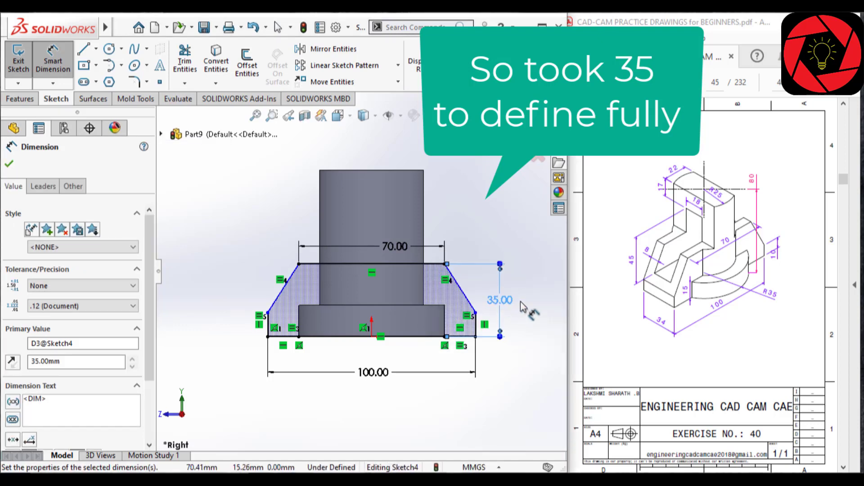
pyautogui.press('Escape')
pyautogui.press('Escape')
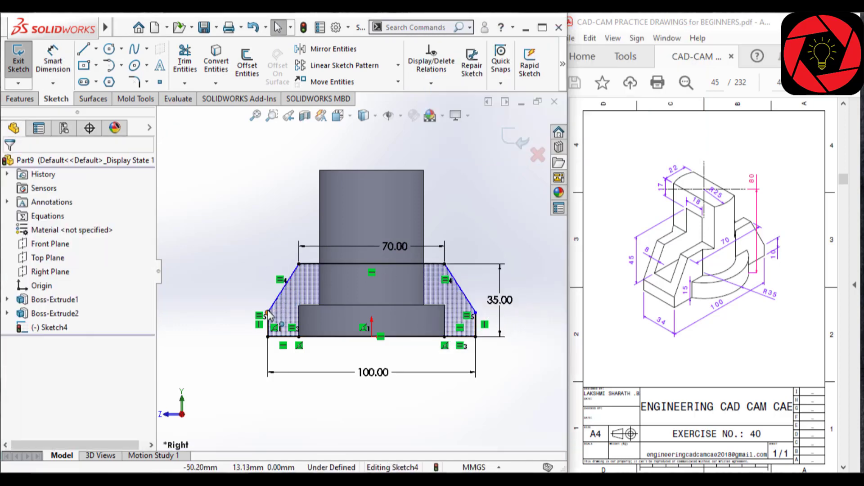
# Dimension the short vertical end line of the profile as 10 mm to fully define the sketch.
pyautogui.moveTo(268, 315); pyautogui.dragTo(283, 302)
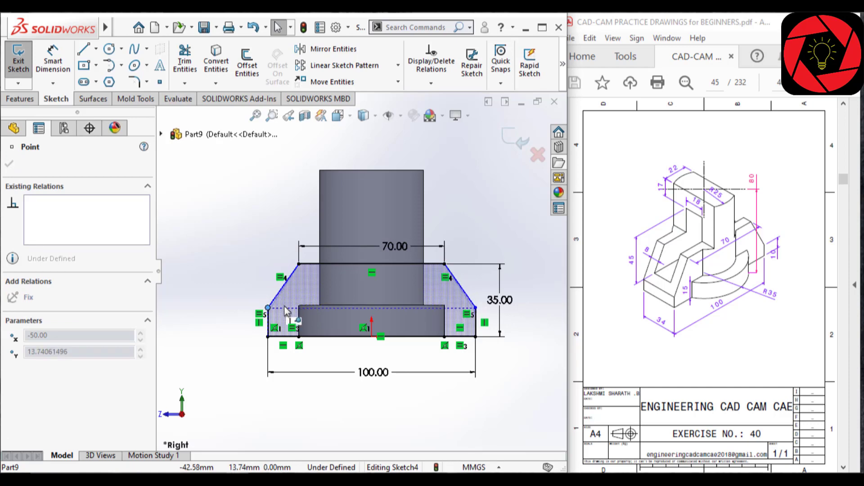
pyautogui.moveTo(285, 308); pyautogui.dragTo(287, 308)
pyautogui.moveTo(519, 396); pyautogui.dragTo(516, 316, button='right')
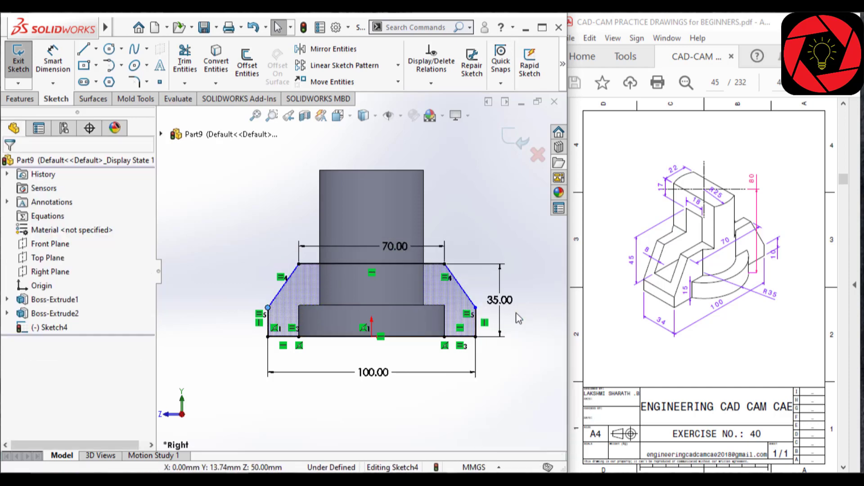
pyautogui.click(476, 324)
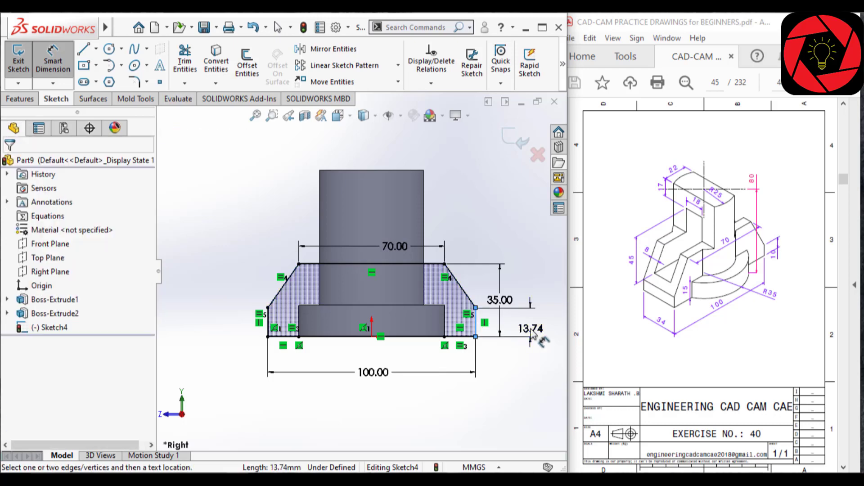
pyautogui.click(486, 331)
pyautogui.write('10')
pyautogui.press('Return')
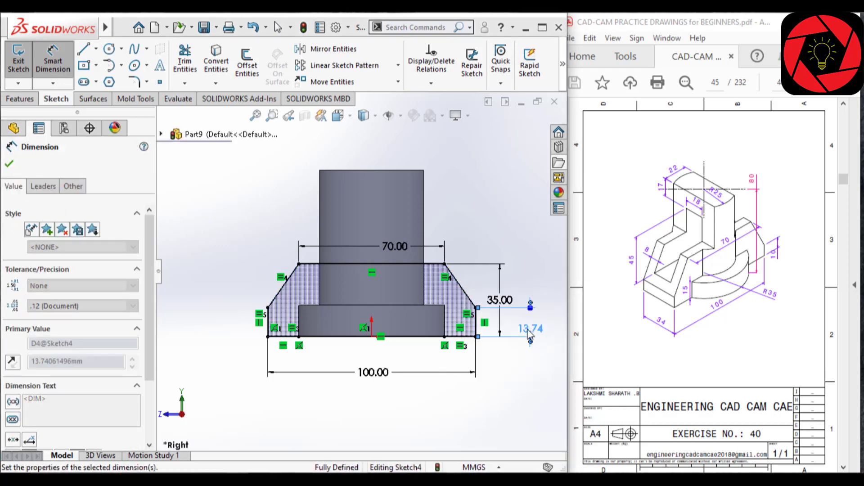
pyautogui.press('Escape')
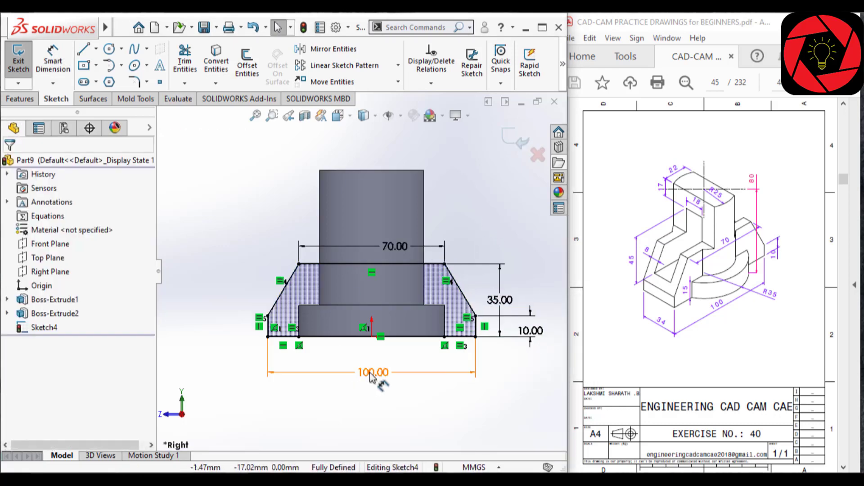
# Extrude the side support profile 34 mm with a Mid Plane end condition, merged with the existing body.
pyautogui.scroll(-1, 463, 215)
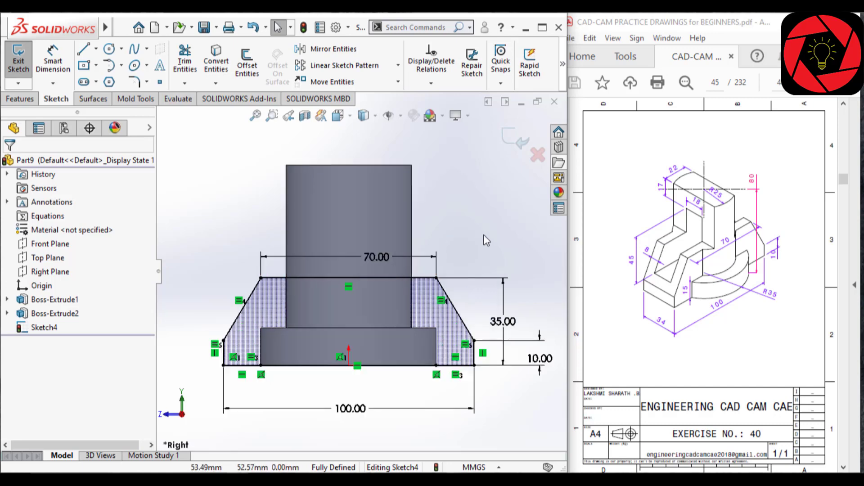
pyautogui.click(21, 99)
pyautogui.click(23, 64)
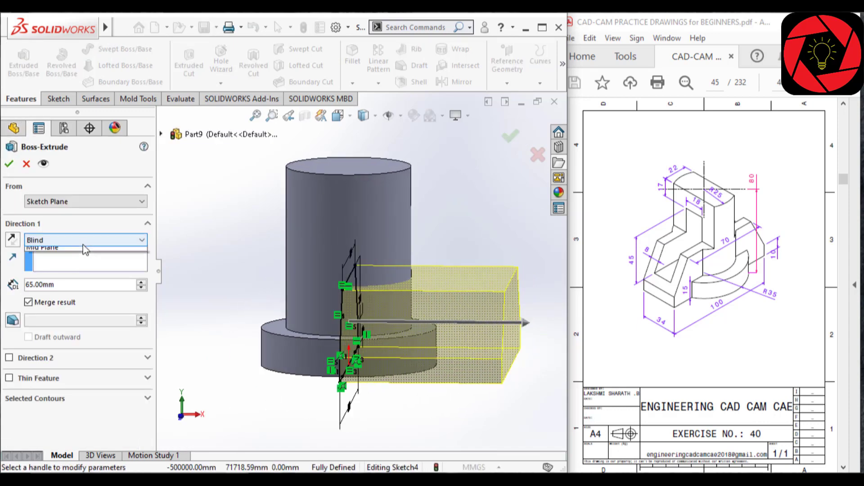
pyautogui.click(59, 300)
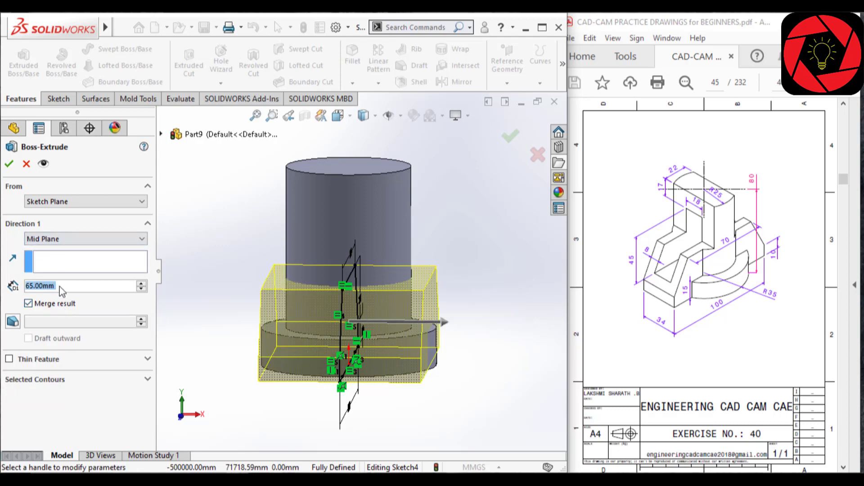
pyautogui.scroll(-2, 62, 292)
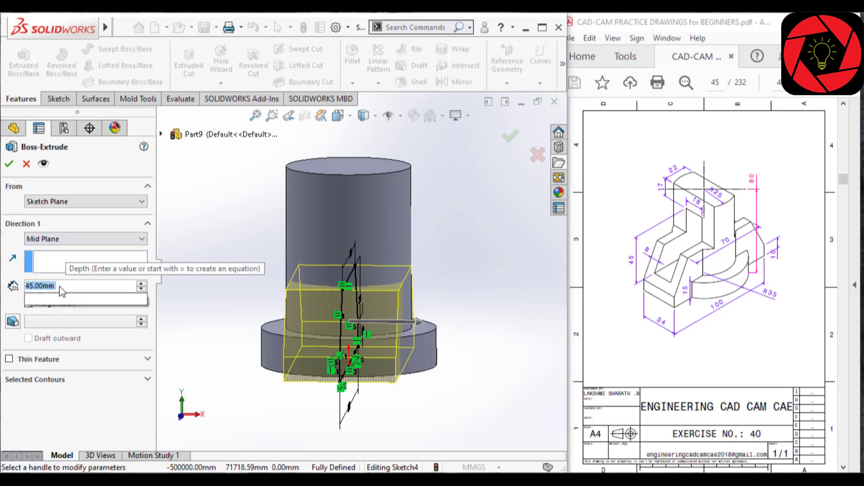
pyautogui.press('Return')
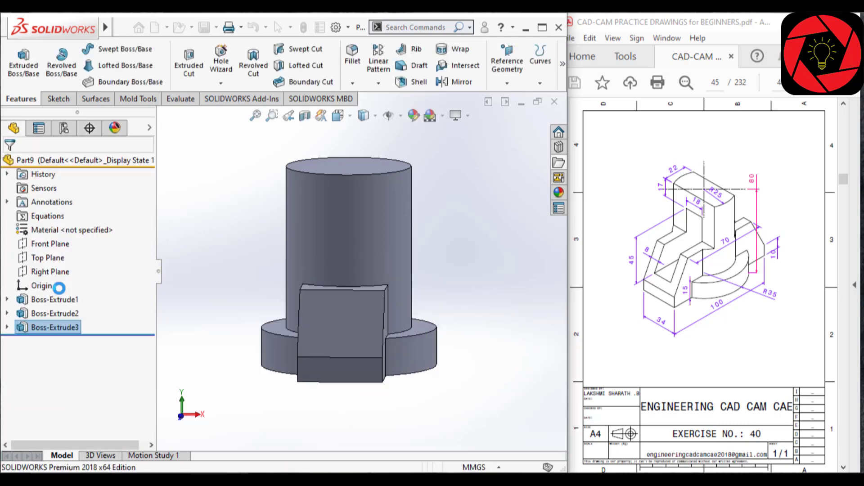
pyautogui.moveTo(358, 378); pyautogui.dragTo(314, 279, button='middle')
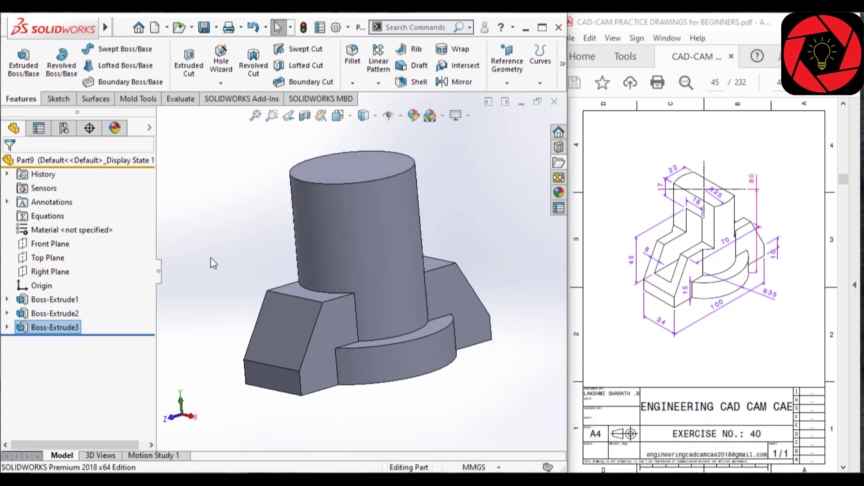
# Sketch a center rectangle about 25 mm wide and 48 mm high on the side support's vertical end face plane, centred above the origin.
pyautogui.moveTo(211, 257); pyautogui.dragTo(223, 237, button='middle')
pyautogui.click(278, 359)
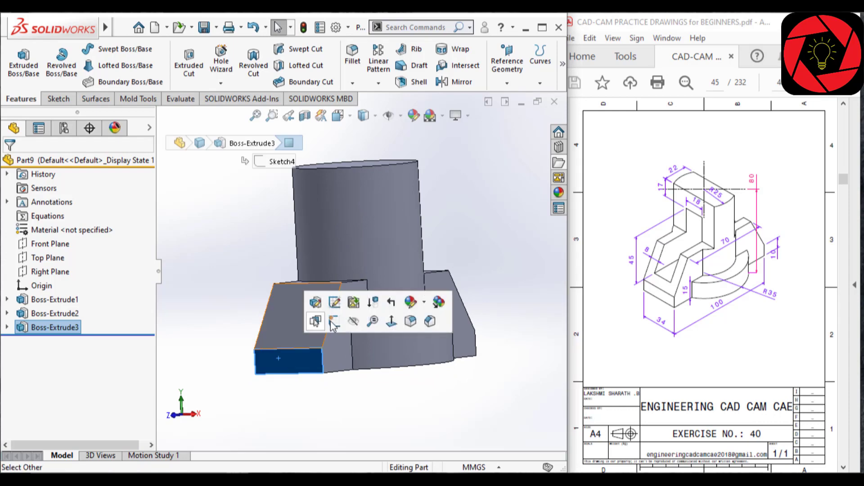
pyautogui.click(332, 320)
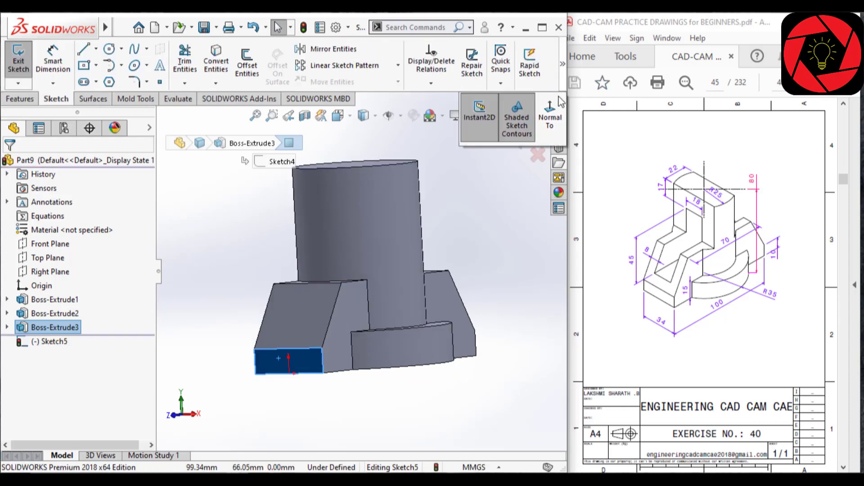
pyautogui.click(557, 106)
pyautogui.moveTo(471, 195); pyautogui.dragTo(457, 318, button='right')
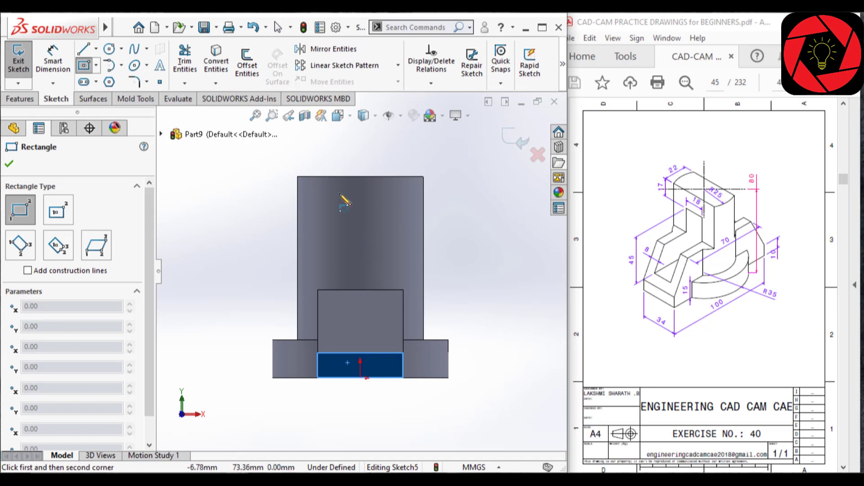
pyautogui.click(59, 211)
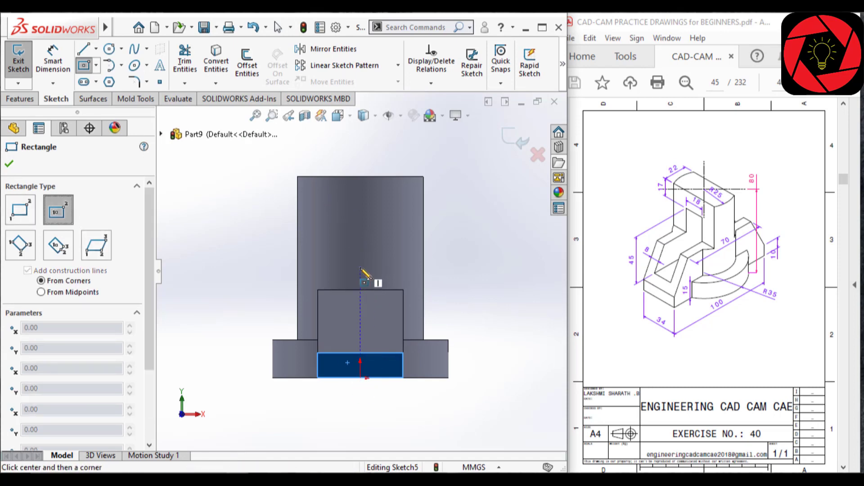
pyautogui.click(360, 268)
pyautogui.click(331, 208)
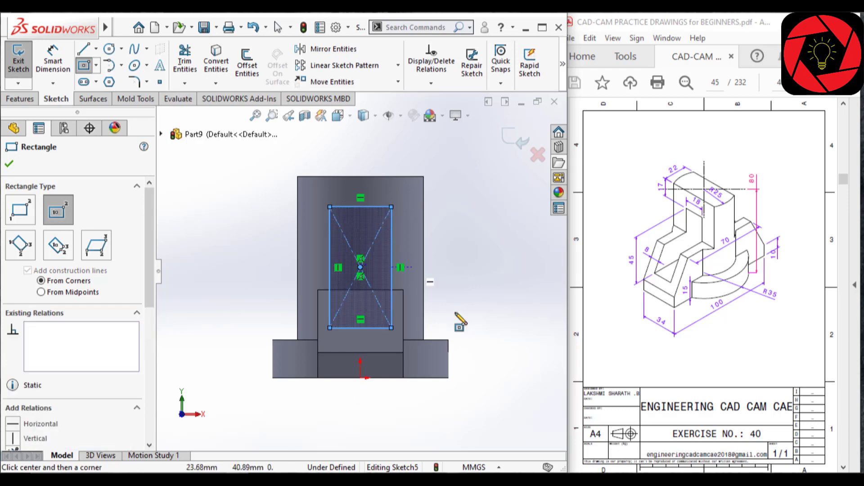
pyautogui.press('Escape')
# Dimension the rectangle's top horizontal line as 18 mm.
pyautogui.press('d')
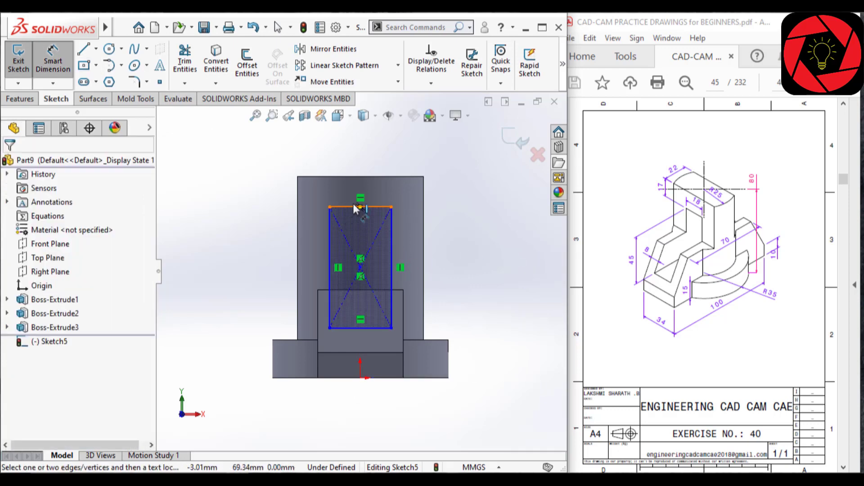
pyautogui.click(353, 206)
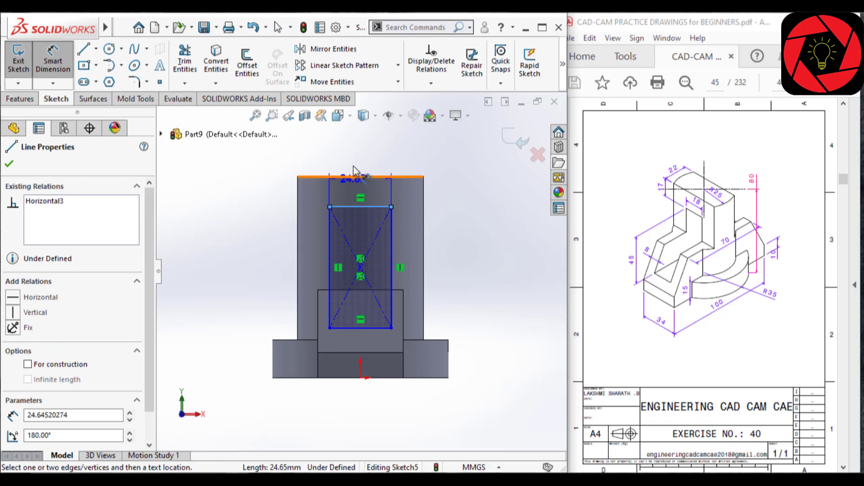
pyautogui.click(354, 166)
pyautogui.write('18')
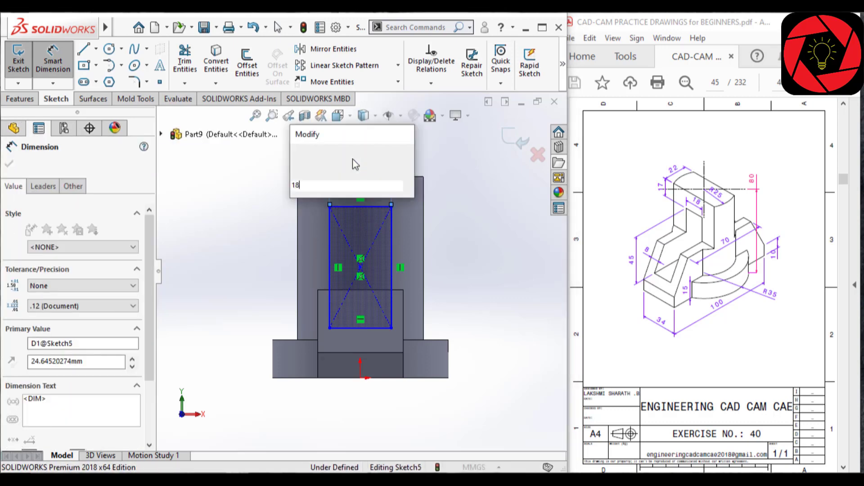
pyautogui.press('Return')
# Dimension the distance from the cylinder's top edge to the rectangle's top line as 17 mm.
pyautogui.click(358, 205)
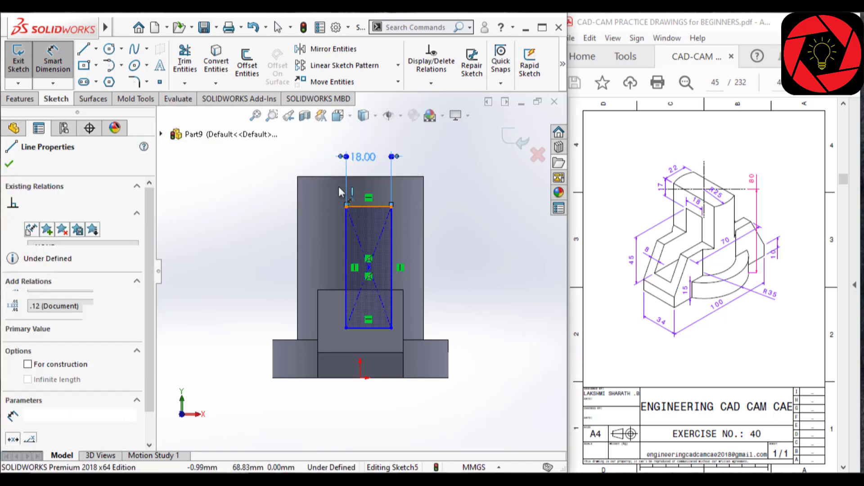
pyautogui.click(334, 176)
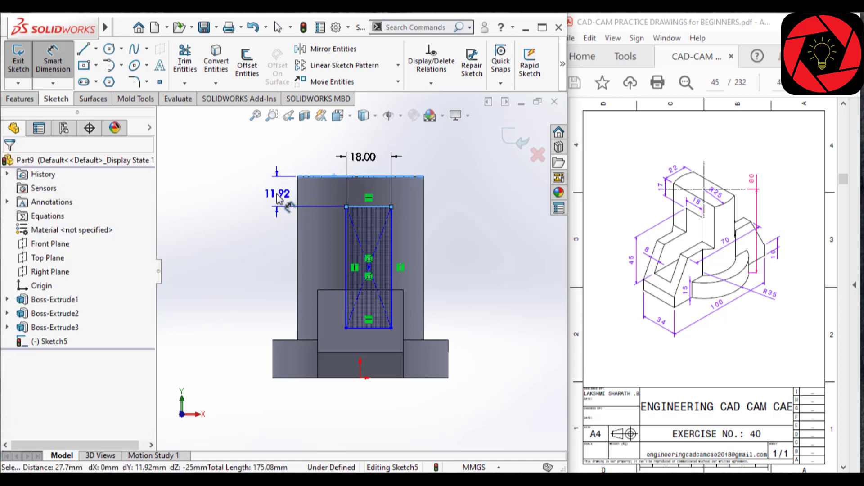
pyautogui.click(276, 194)
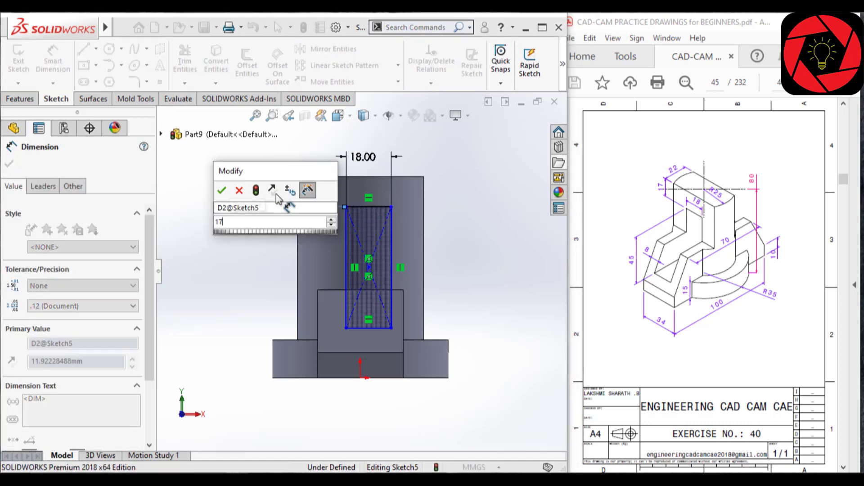
pyautogui.write('17')
pyautogui.press('Return')
# Dimension the distance between the rectangle's left vertical line and the support's left edge as 8 mm.
pyautogui.scroll(-3, 386, 335)
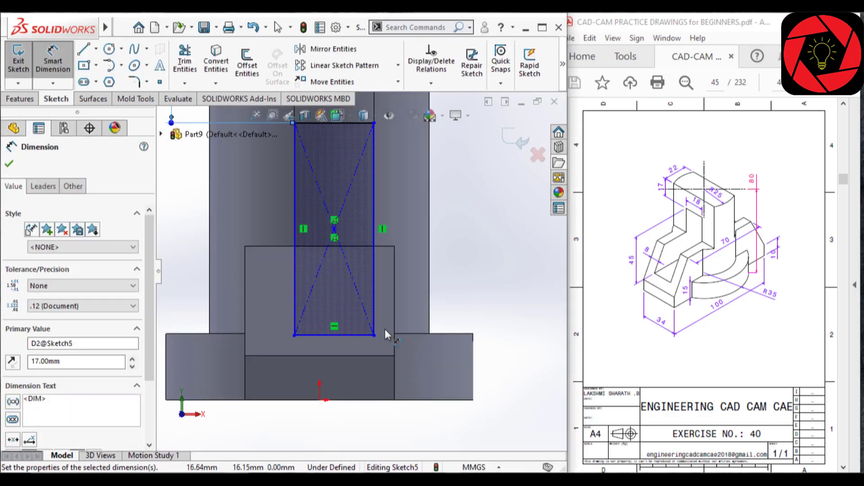
pyautogui.click(295, 297)
pyautogui.keyDown('ctrl'); pyautogui.click(246, 300); pyautogui.keyUp('ctrl')
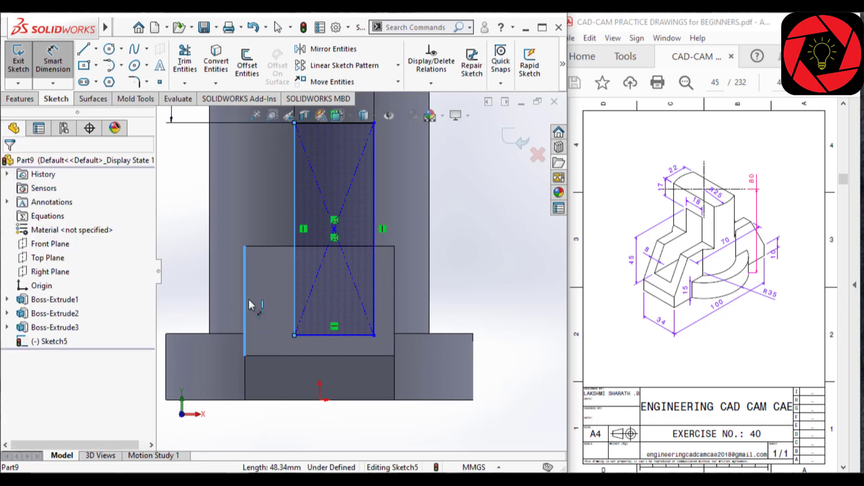
pyautogui.click(263, 309)
pyautogui.write('8')
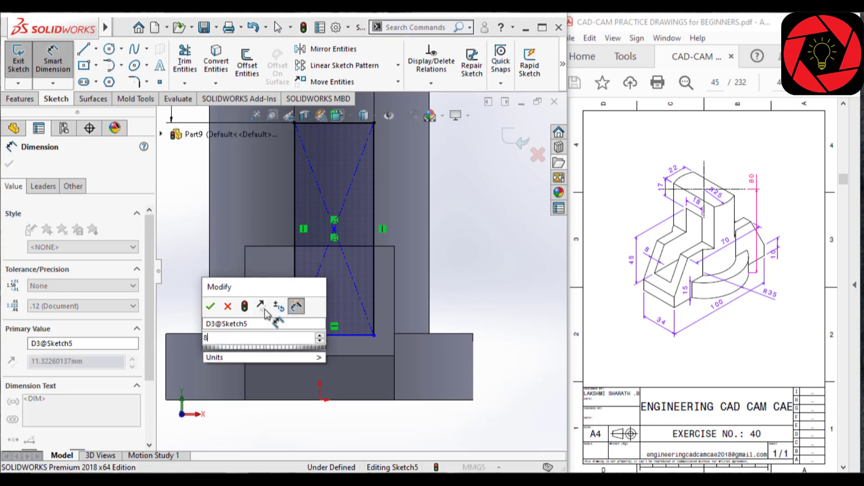
pyautogui.press('Return')
# Dimension the rectangle's left vertical line as 45 mm.
pyautogui.scroll(2, 285, 275)
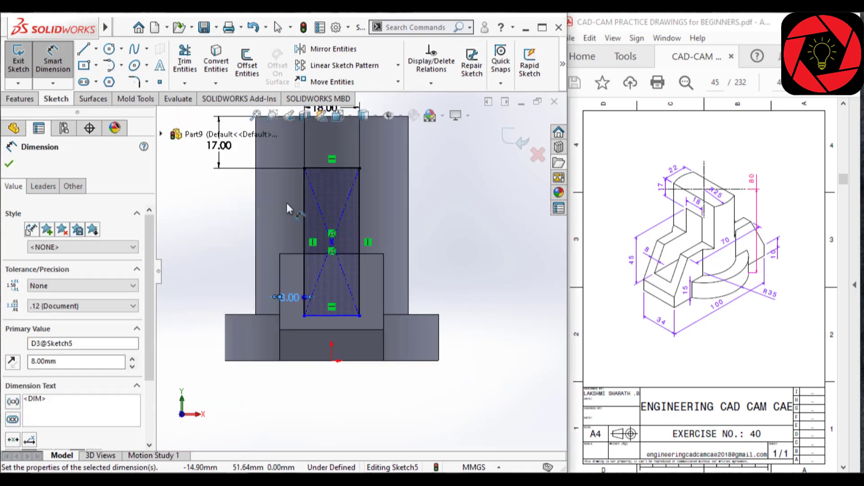
pyautogui.click(303, 242)
pyautogui.click(225, 242)
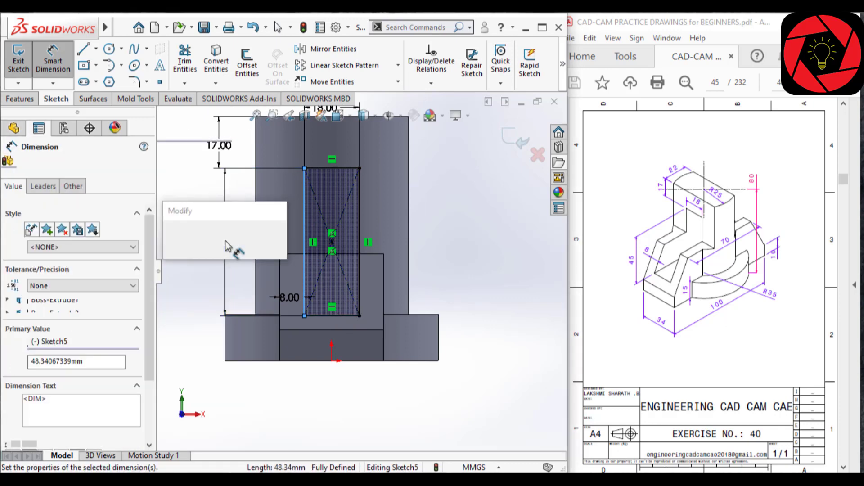
pyautogui.write('45')
pyautogui.press('Return')
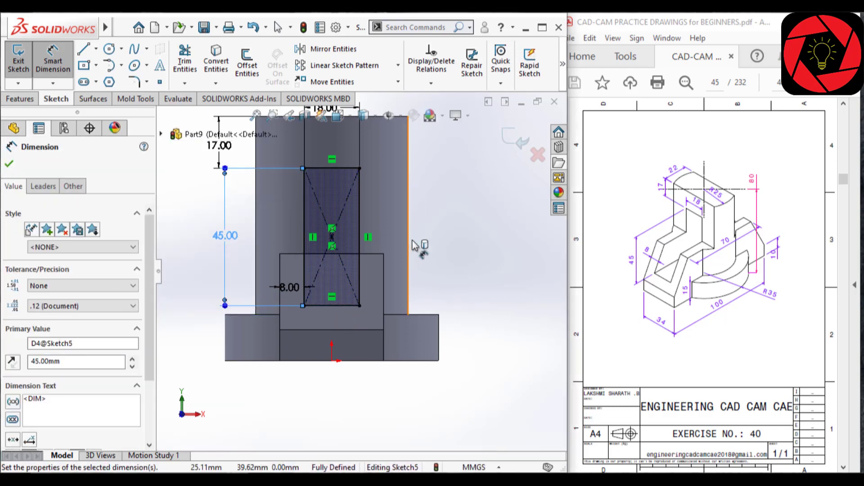
pyautogui.press('Escape')
pyautogui.scroll(2, 432, 220)
pyautogui.scroll(-2, 388, 188)
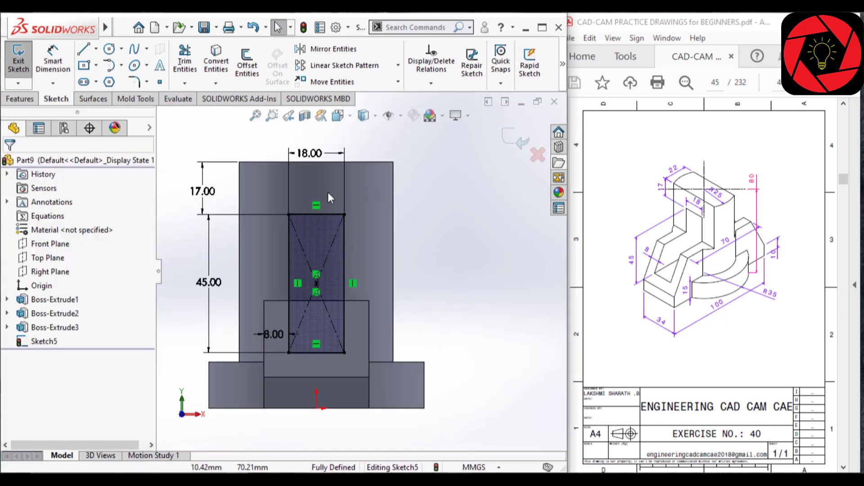
# Cut the rectangle through the cylinder and side supports using Extruded Cut with a Through All end condition.
pyautogui.click(33, 102)
pyautogui.click(189, 63)
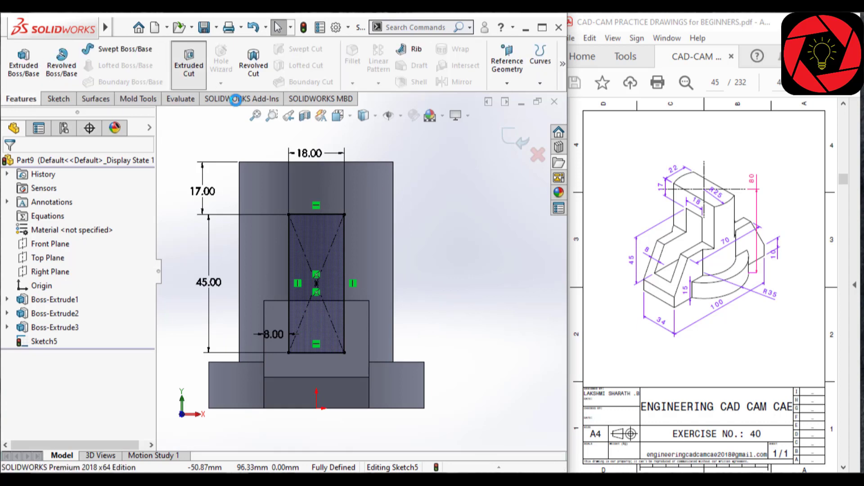
pyautogui.scroll(-1, 77, 243)
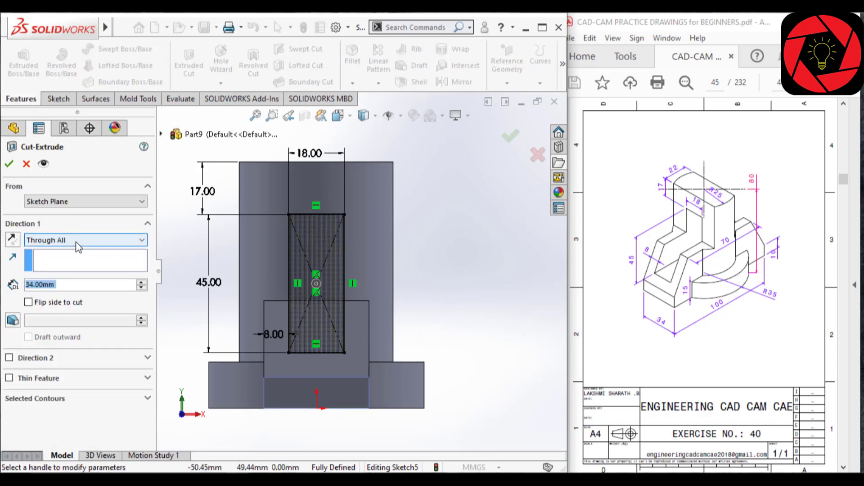
pyautogui.click(6, 166)
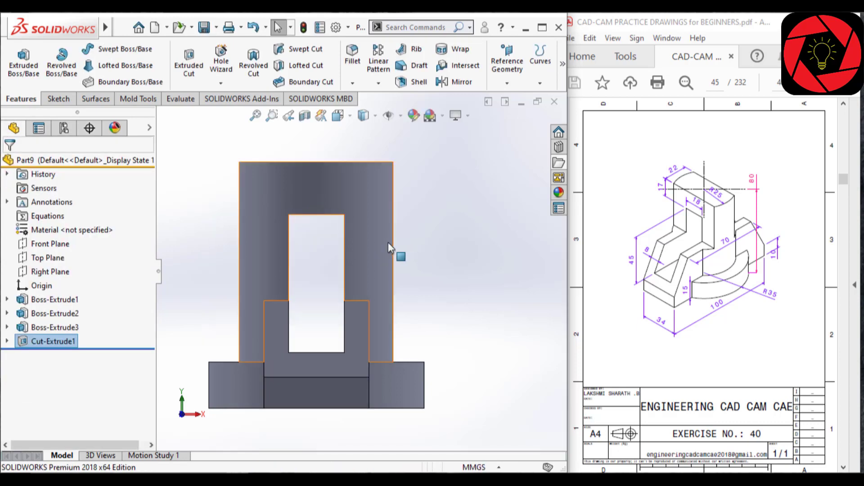
# Start a new sketch on the cylinder's circular top face.
pyautogui.moveTo(388, 243)
pyautogui.mouseDown(button='middle')
pyautogui.moveTo(352, 258)
pyautogui.moveTo(353, 247)
pyautogui.moveTo(342, 270)
pyautogui.moveTo(288, 290)
pyautogui.moveTo(282, 304)
pyautogui.moveTo(322, 180)
pyautogui.mouseUp(button='middle')
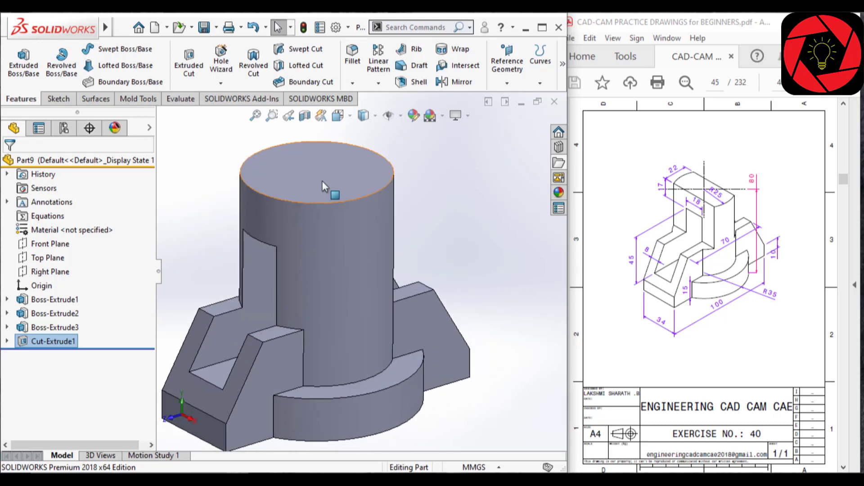
pyautogui.click(323, 180)
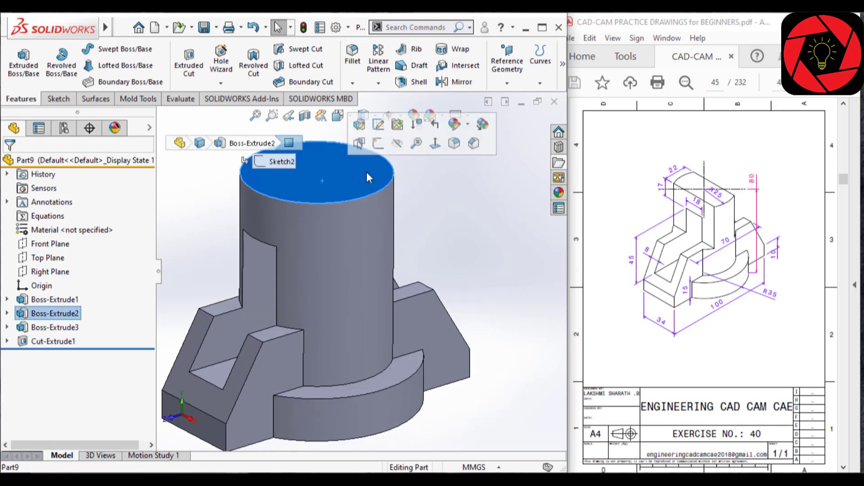
pyautogui.click(380, 146)
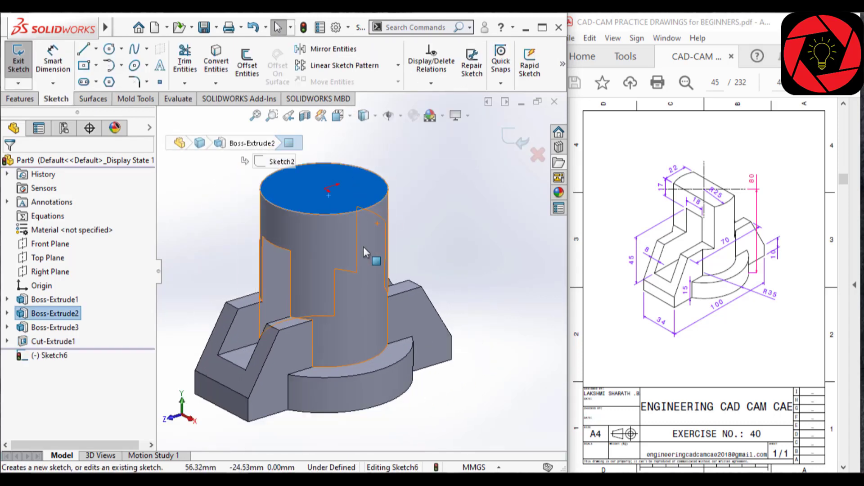
pyautogui.click(563, 66)
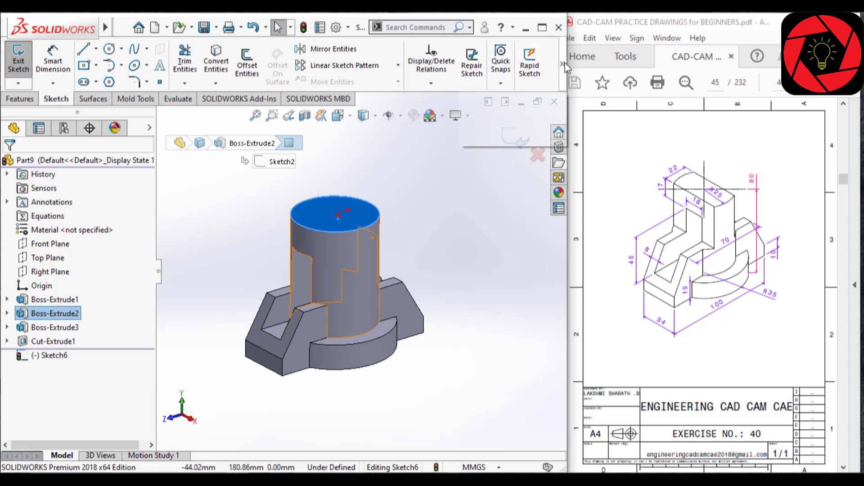
pyautogui.click(554, 117)
# Draw a narrow corner rectangle across the cylinder's top face, extending past the cylinder on both sides.
pyautogui.moveTo(360, 343)
pyautogui.mouseDown(button='middle')
pyautogui.moveTo(363, 241)
pyautogui.moveTo(380, 218)
pyautogui.moveTo(448, 266)
pyautogui.moveTo(399, 289)
pyautogui.moveTo(391, 222)
pyautogui.mouseUp(button='middle')
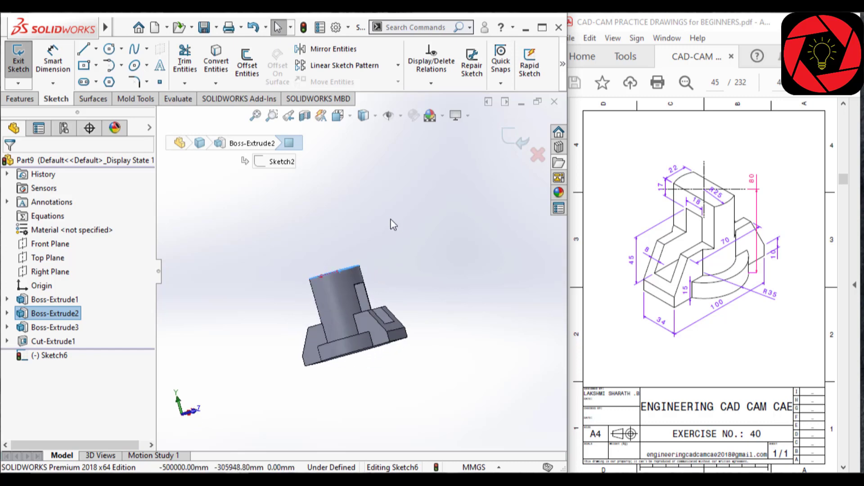
pyautogui.click(366, 115)
pyautogui.click(407, 155)
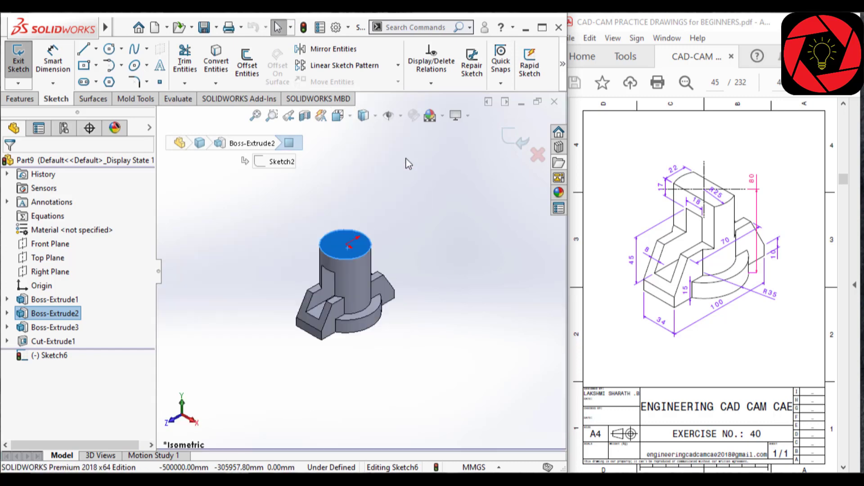
pyautogui.scroll(-5, 360, 254)
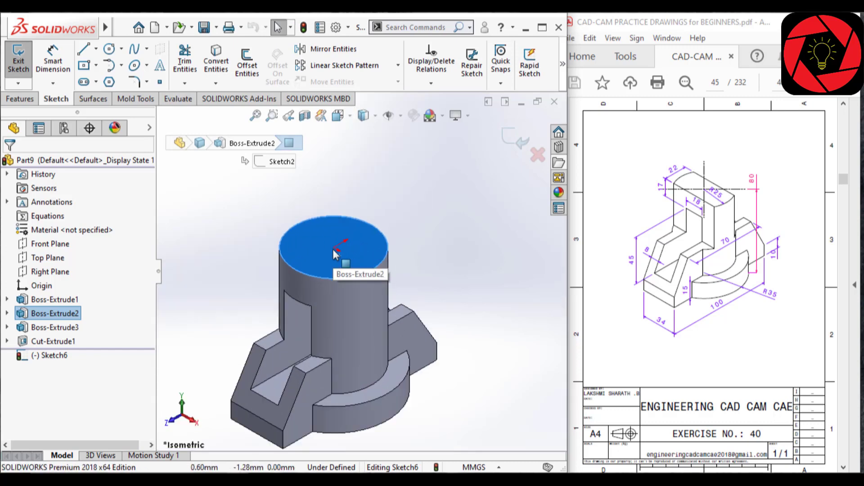
pyautogui.scroll(-2, 333, 249)
pyautogui.scroll(1, 360, 192)
pyautogui.scroll(-1, 357, 178)
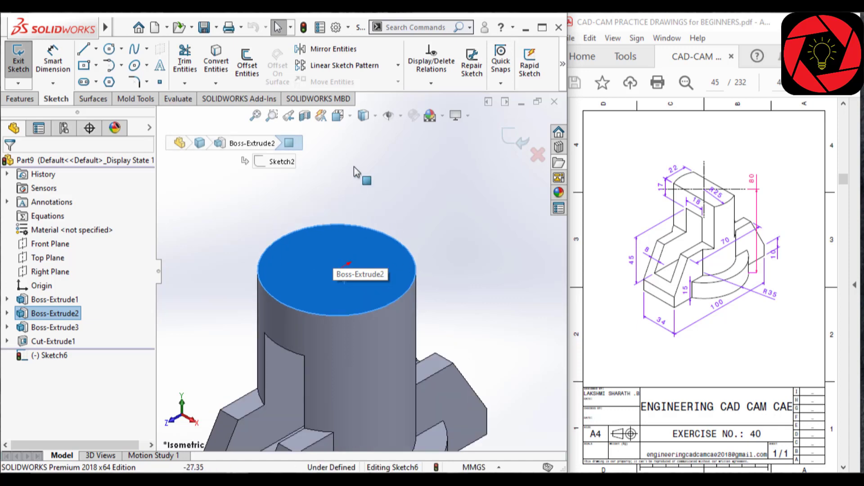
pyautogui.moveTo(354, 164); pyautogui.dragTo(350, 254, button='right')
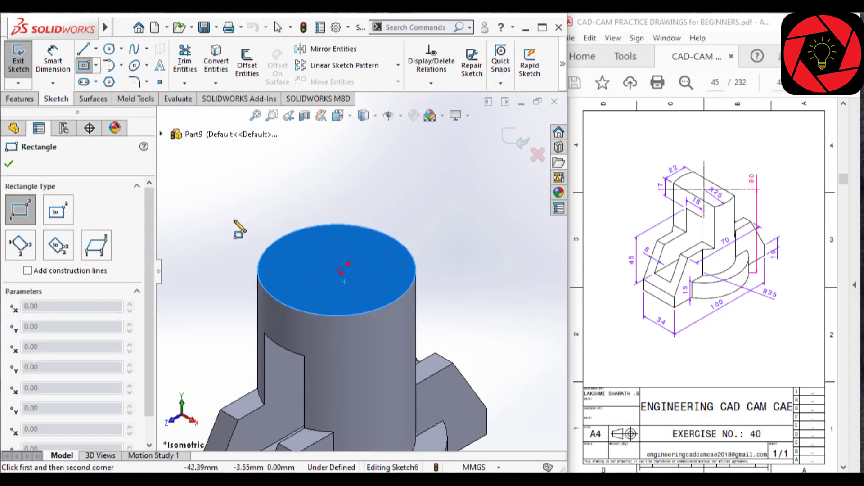
pyautogui.click(244, 225)
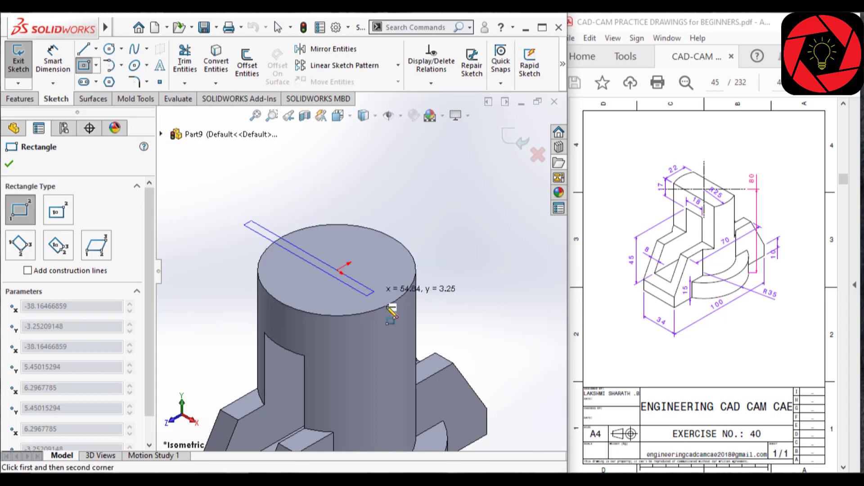
pyautogui.click(447, 311)
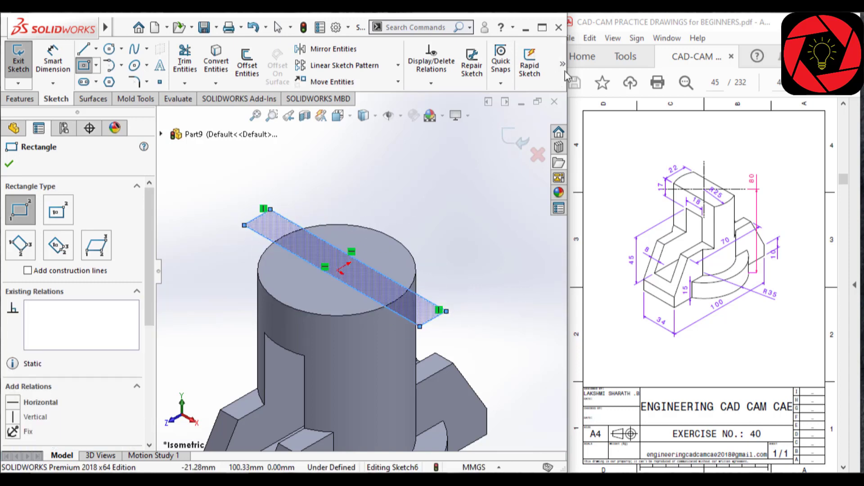
# Dimension the short left edge of the top-face rectangle as 22 mm.
pyautogui.hotkey('ctrl', '8')
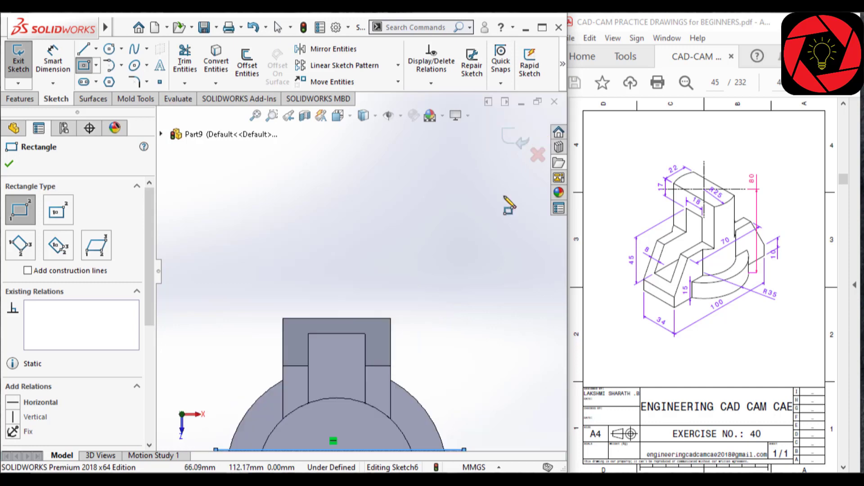
pyautogui.scroll(-4, 359, 371)
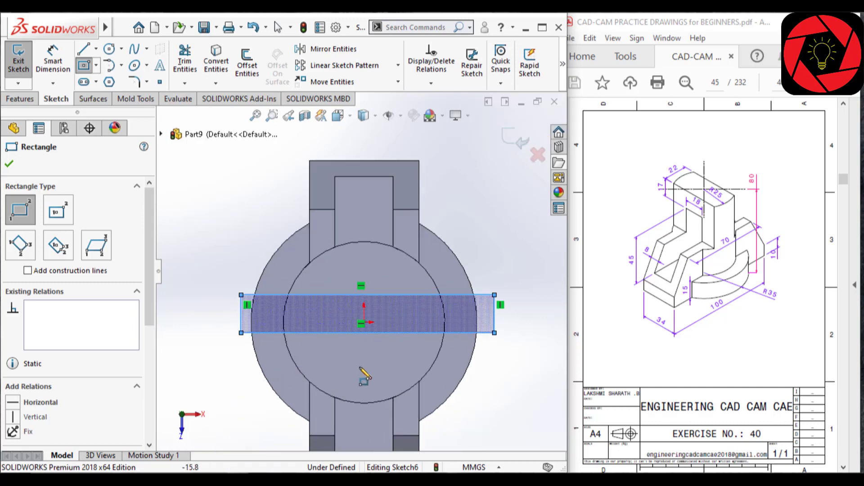
pyautogui.moveTo(500, 419); pyautogui.dragTo(514, 316, button='right')
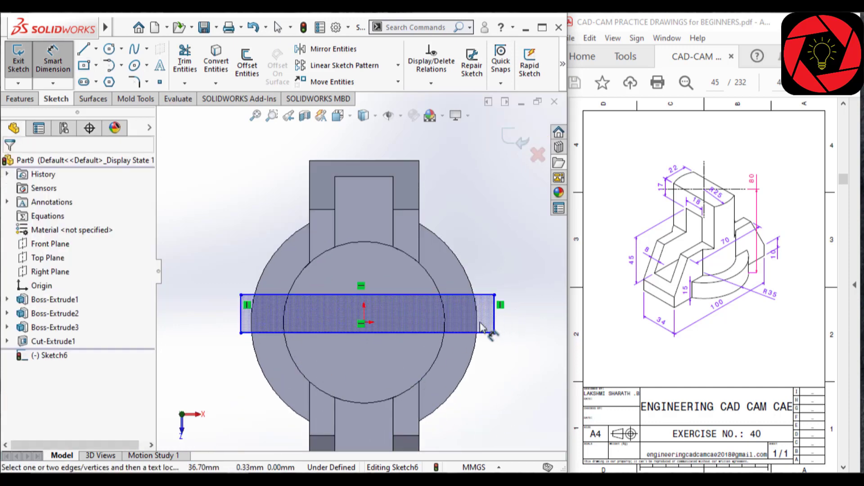
pyautogui.click(242, 317)
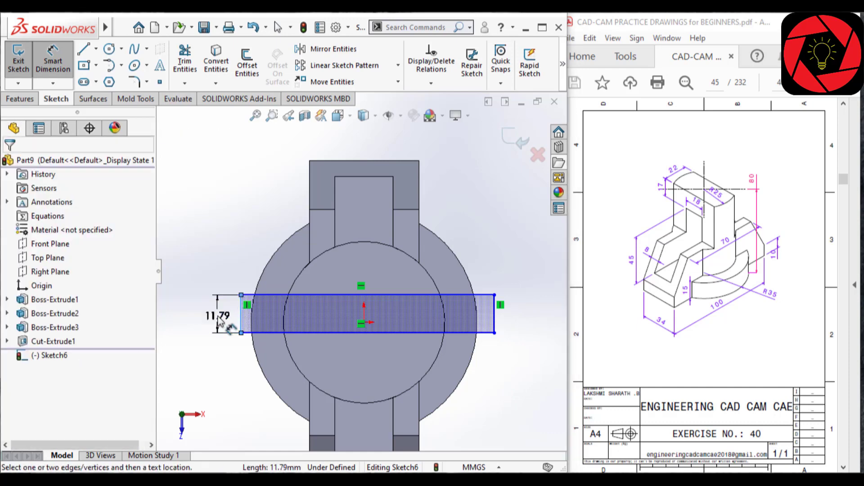
pyautogui.click(221, 323)
pyautogui.write('22')
pyautogui.press('Return')
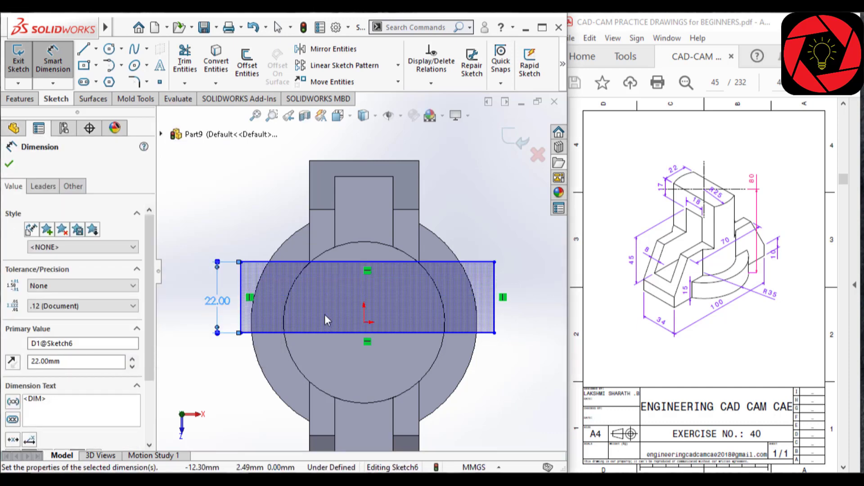
pyautogui.press('Escape')
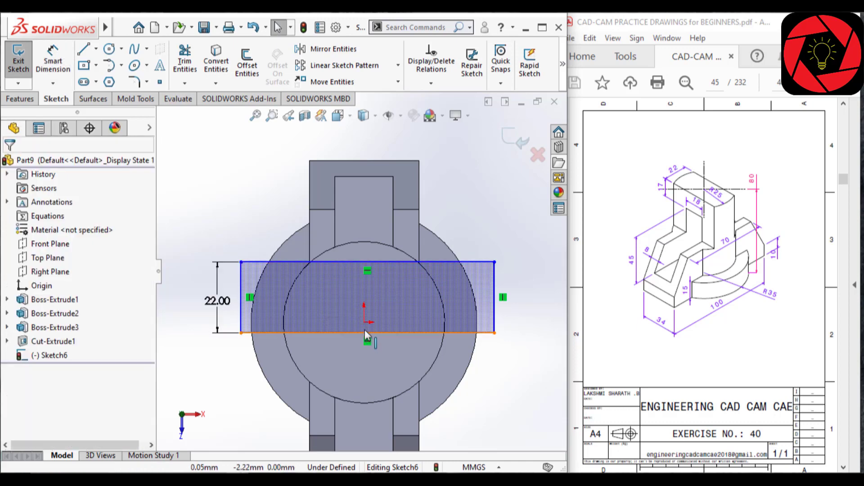
# Centre the rectangle on the cylinder by adding a Horizontal relation between its right edge's midpoint and the origin.
pyautogui.click(495, 299)
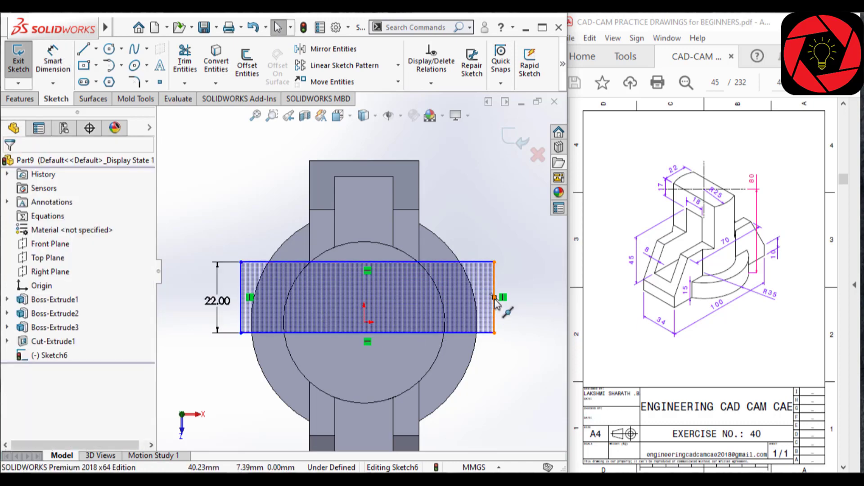
pyautogui.keyDown('ctrl'); pyautogui.click(371, 323); pyautogui.keyUp('ctrl')
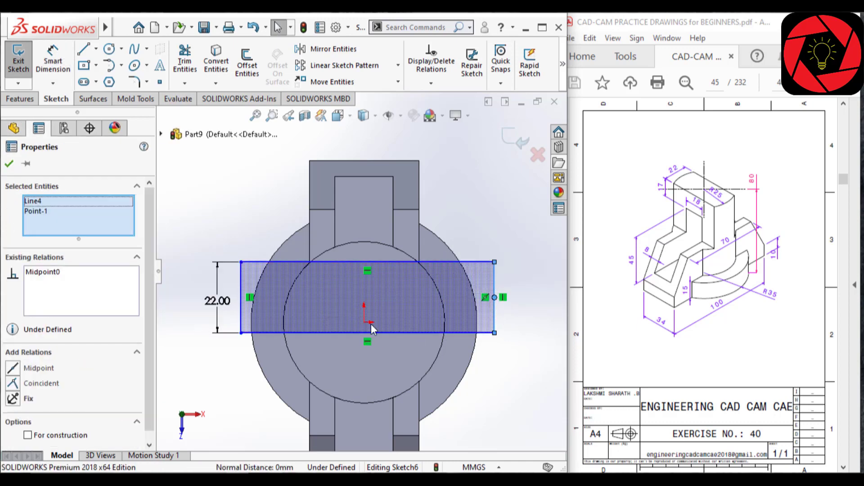
pyautogui.rightClick(62, 204)
pyautogui.click(87, 228)
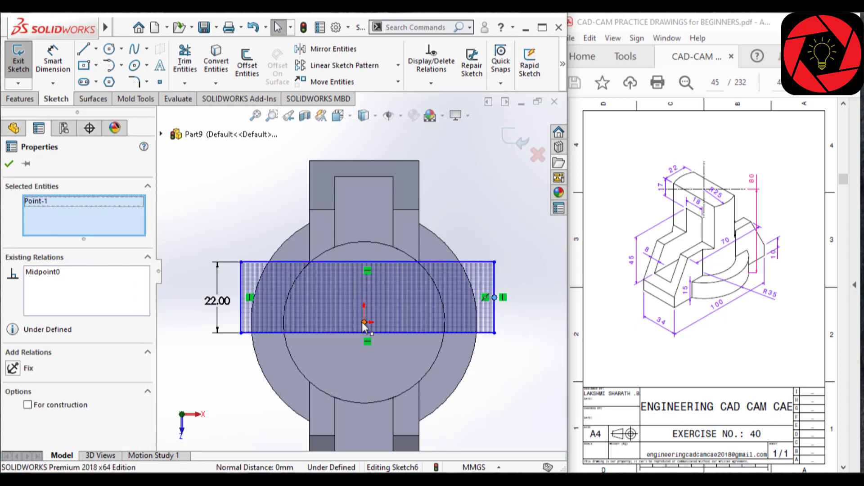
pyautogui.keyDown('ctrl'); pyautogui.click(364, 323); pyautogui.keyUp('ctrl')
pyautogui.click(399, 265)
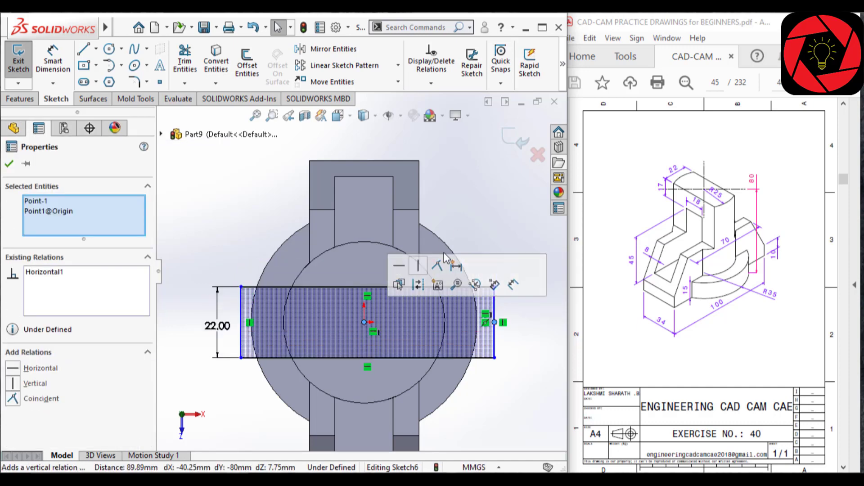
pyautogui.click(479, 211)
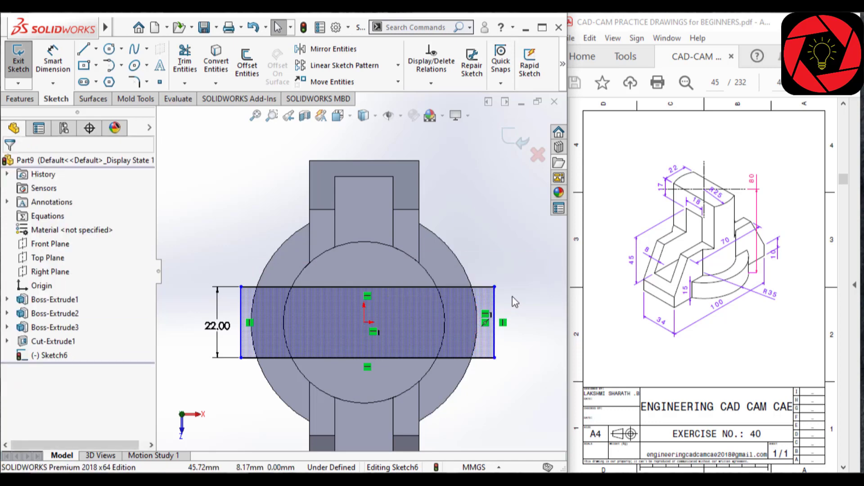
# Start an Extruded Cut and select the two circular segments outside the rectangle as its contours.
pyautogui.moveTo(507, 318)
pyautogui.mouseDown(button='middle')
pyautogui.moveTo(498, 188)
pyautogui.moveTo(310, 155)
pyautogui.moveTo(448, 199)
pyautogui.mouseUp(button='middle')
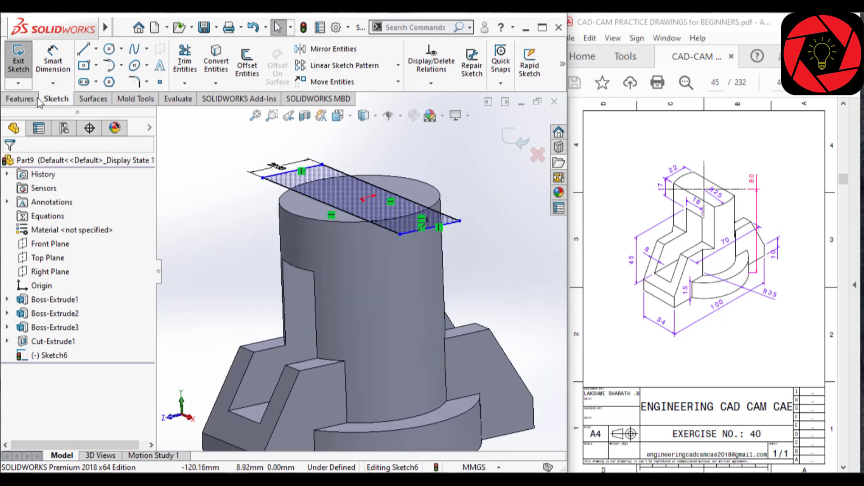
pyautogui.click(20, 99)
pyautogui.click(189, 65)
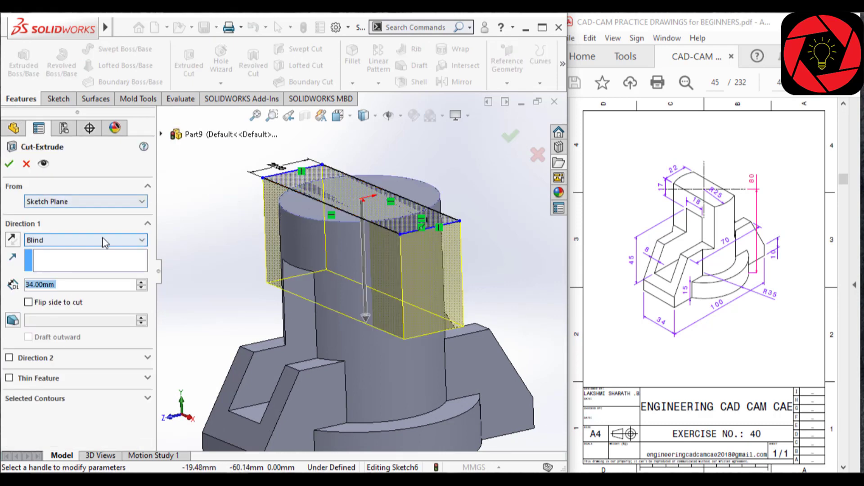
pyautogui.click(79, 400)
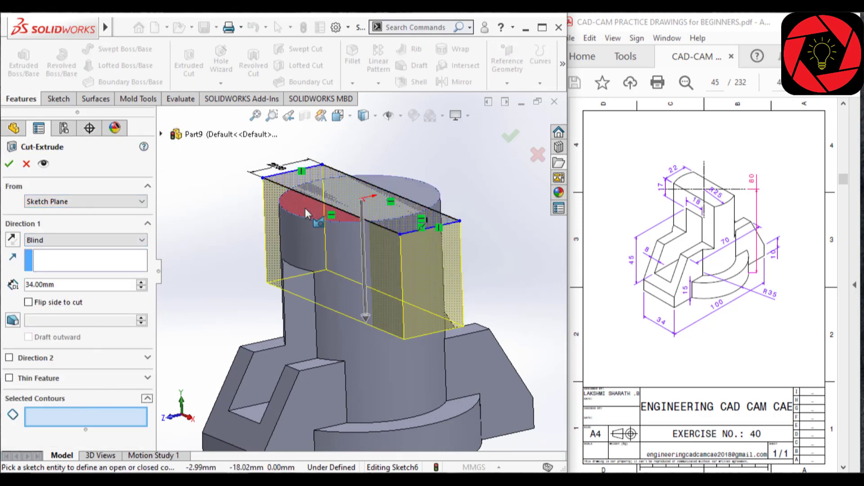
pyautogui.click(315, 214)
pyautogui.click(398, 191)
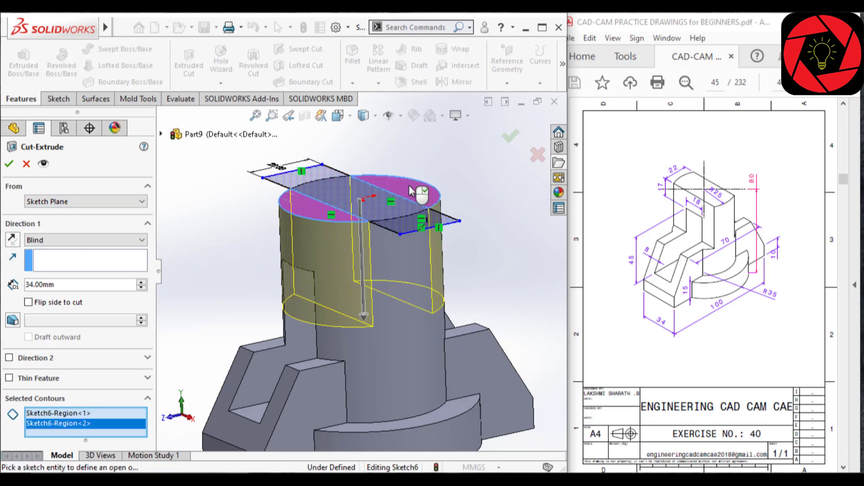
pyautogui.moveTo(399, 192)
pyautogui.mouseDown(button='middle')
pyautogui.moveTo(415, 203)
pyautogui.moveTo(389, 218)
pyautogui.mouseUp(button='middle')
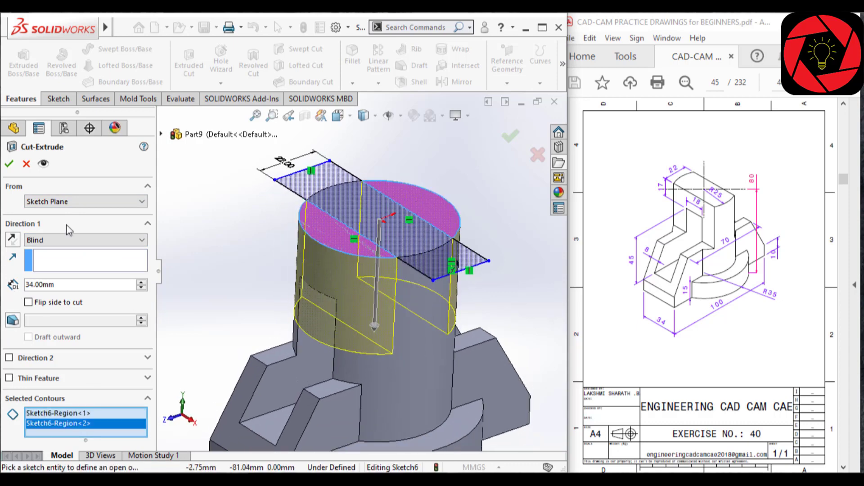
# Cut both segments with the Up To Surface end condition, ending at the side support's flat top face.
pyautogui.click(47, 240)
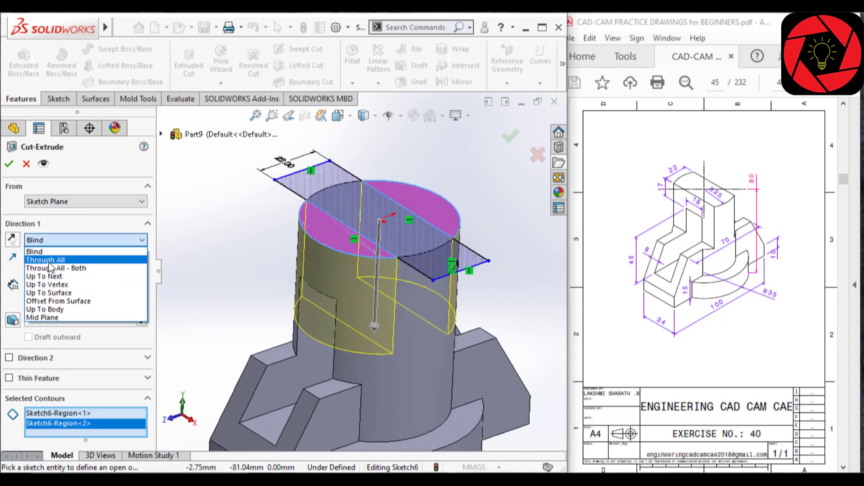
pyautogui.press('Escape')
pyautogui.click(59, 292)
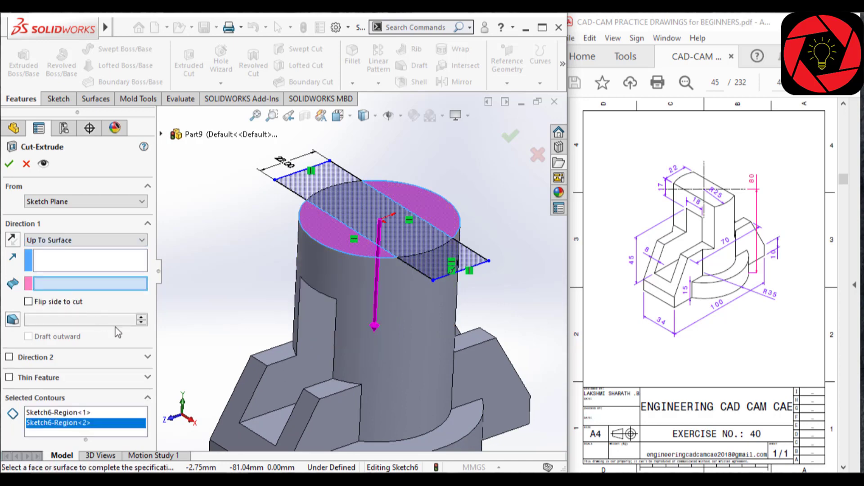
pyautogui.click(271, 353)
pyautogui.press('Return')
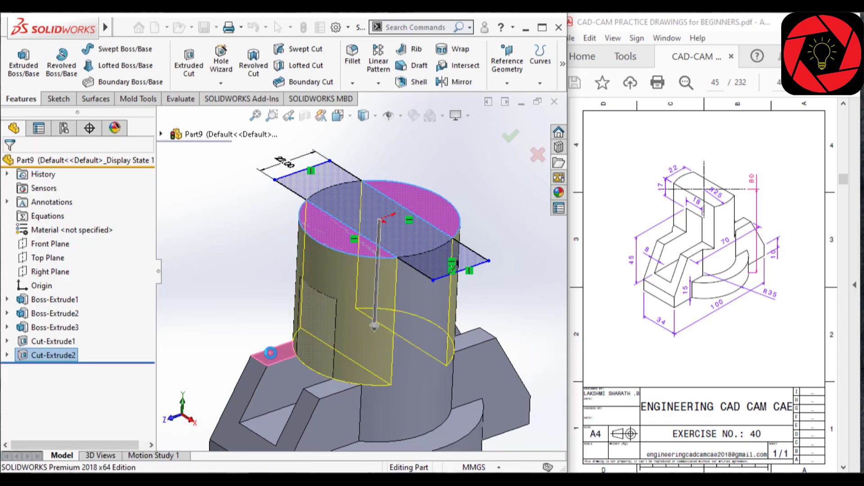
# Set the part to the Isometric view and show its feature dimensions.
pyautogui.moveTo(271, 353); pyautogui.dragTo(271, 285, button='middle')
pyautogui.scroll(4, 272, 285)
pyautogui.moveTo(396, 290); pyautogui.dragTo(388, 334, button='middle')
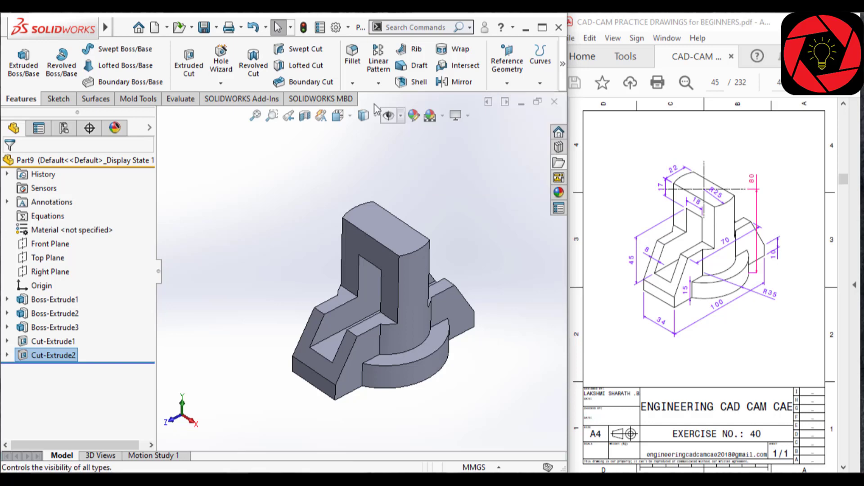
pyautogui.click(338, 116)
pyautogui.click(410, 152)
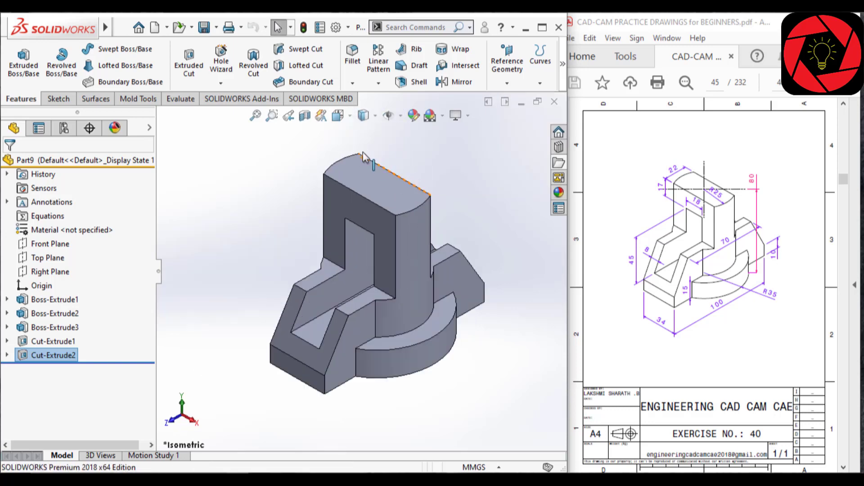
pyautogui.rightClick(41, 204)
pyautogui.click(100, 245)
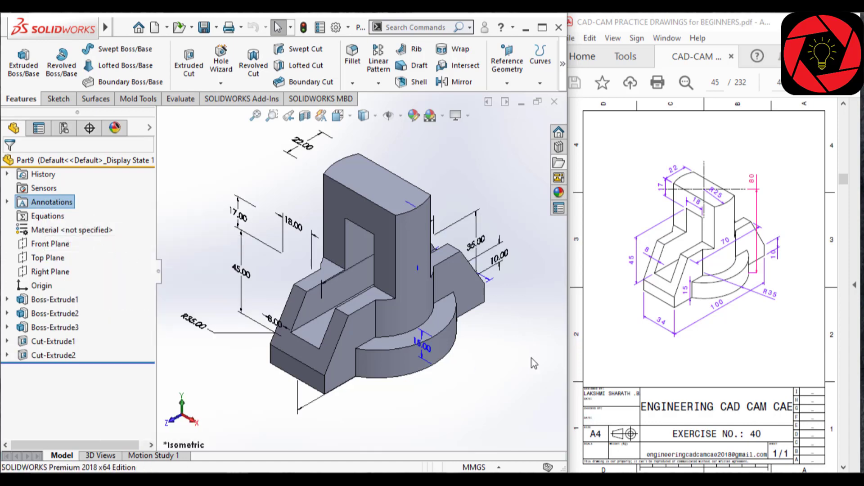
# Reposition the 22 mm top-width, 65 mm cylinder-height and 100 mm overall-length dimensions around the part for readability.
pyautogui.moveTo(302, 143)
pyautogui.mouseDown()
pyautogui.moveTo(322, 164)
pyautogui.moveTo(321, 155)
pyautogui.mouseUp()
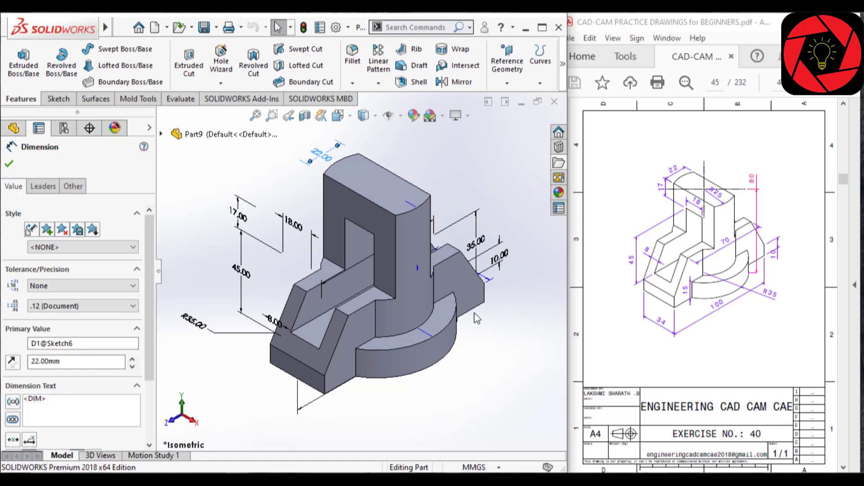
pyautogui.click(533, 366)
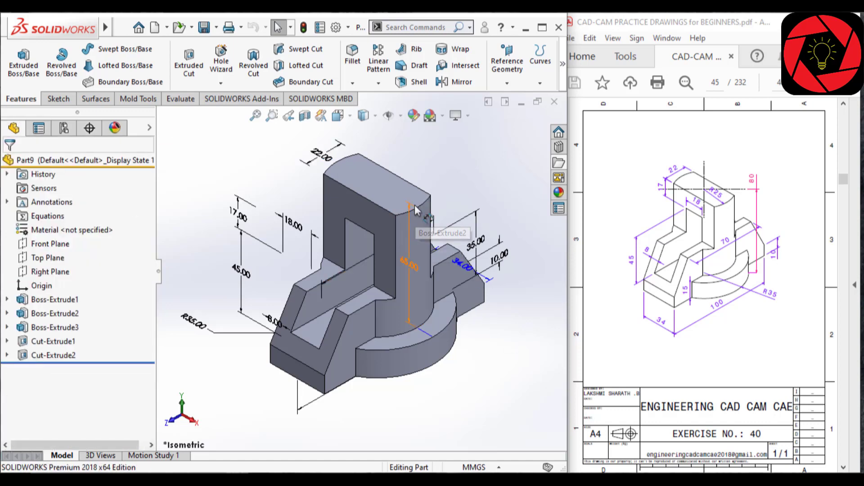
pyautogui.click(410, 272)
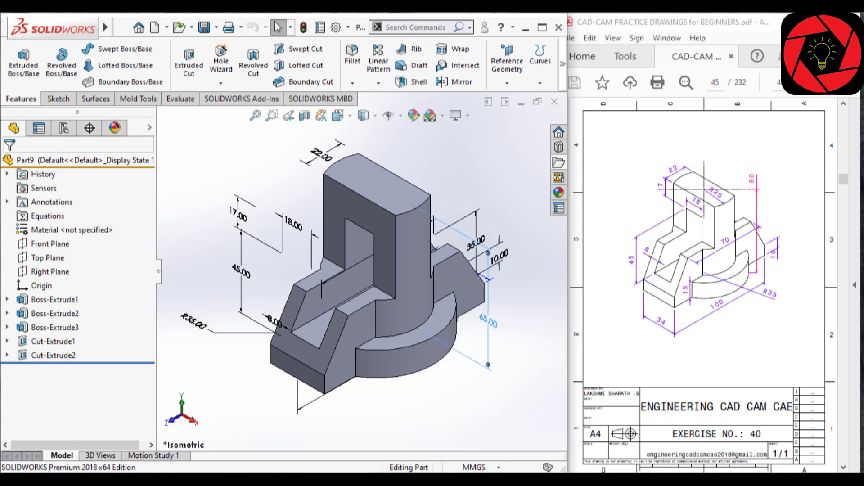
pyautogui.click(490, 322)
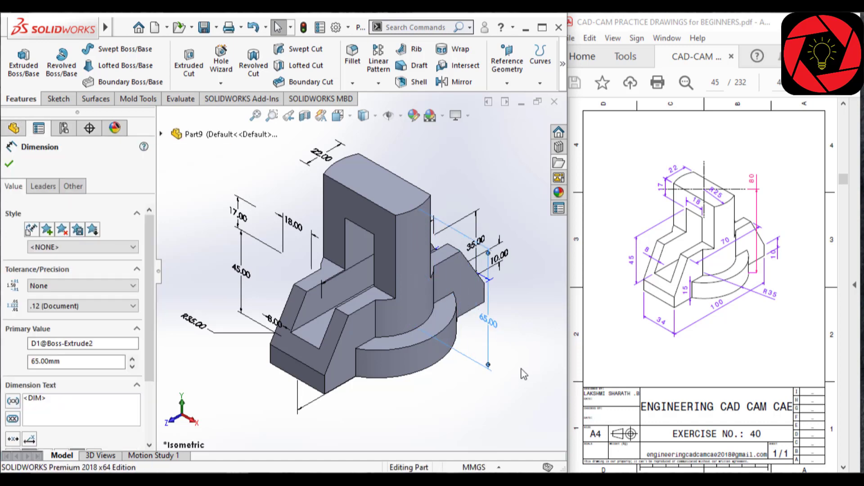
pyautogui.click(345, 389)
pyautogui.click(392, 407)
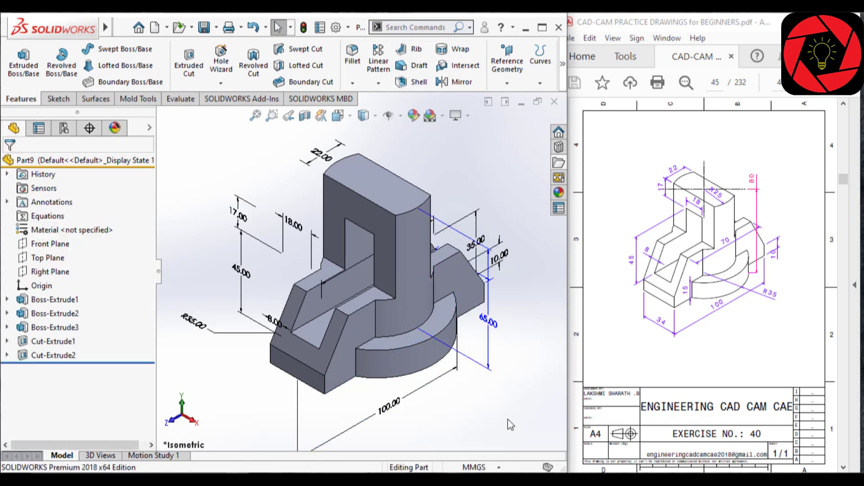